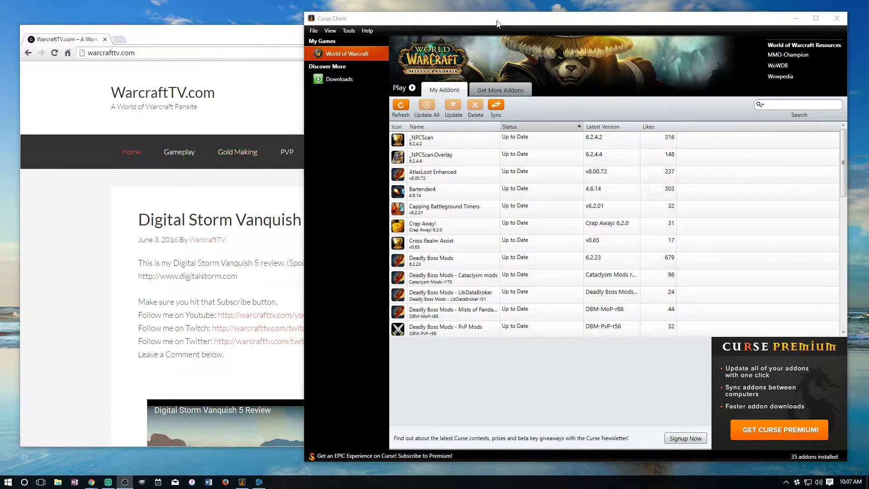
- Move the Curse Client window with its 35 installed addons slightly left
drag(498, 17, 489, 20)
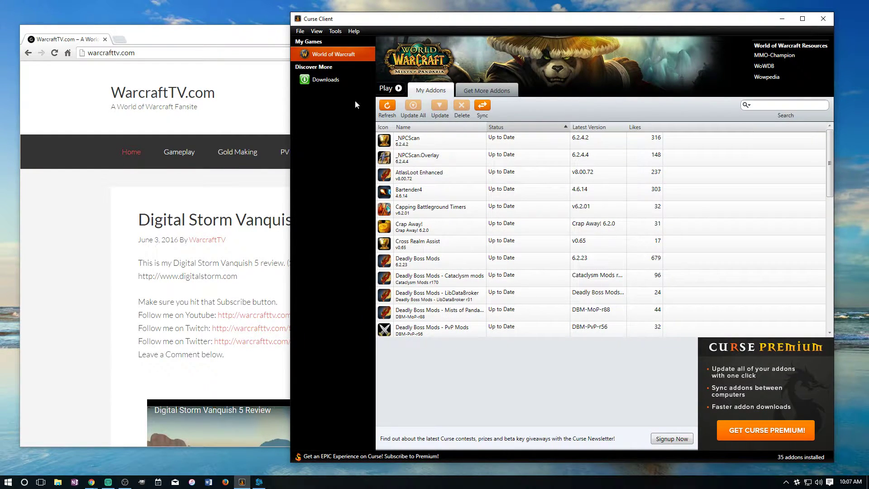
- Load curse.com in Chrome in place of the WarcraftTV page
click(50, 99)
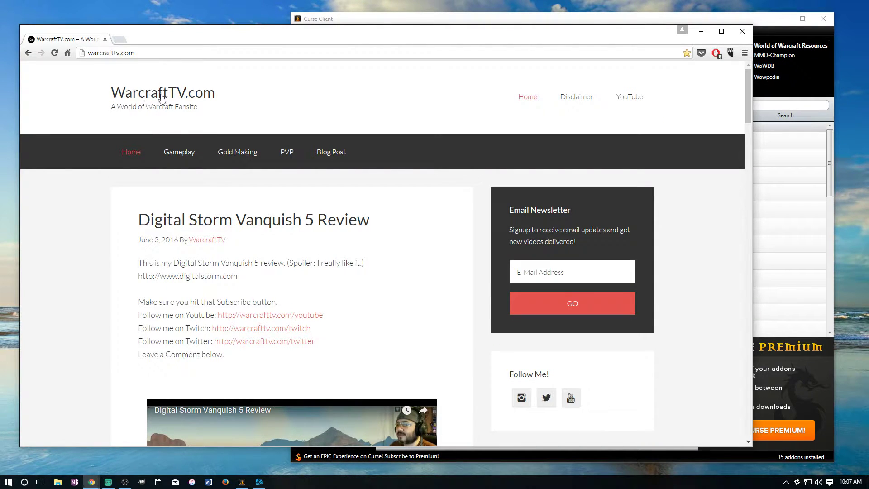
scroll(326, 267, down, 10)
scroll(326, 262, up, 10)
click(149, 52)
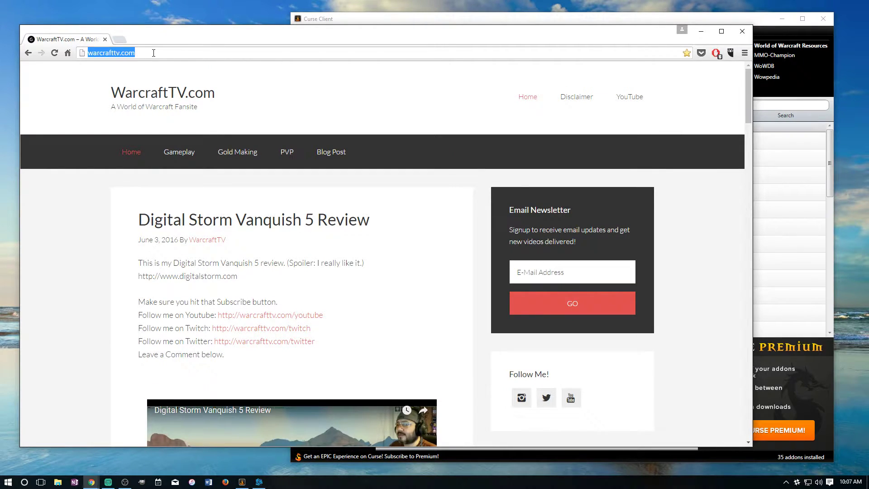
text(curse)
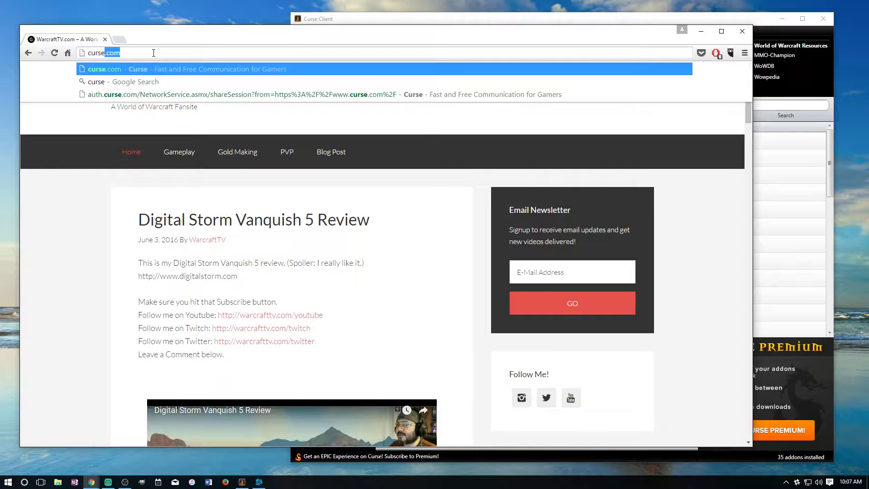
key(Return)
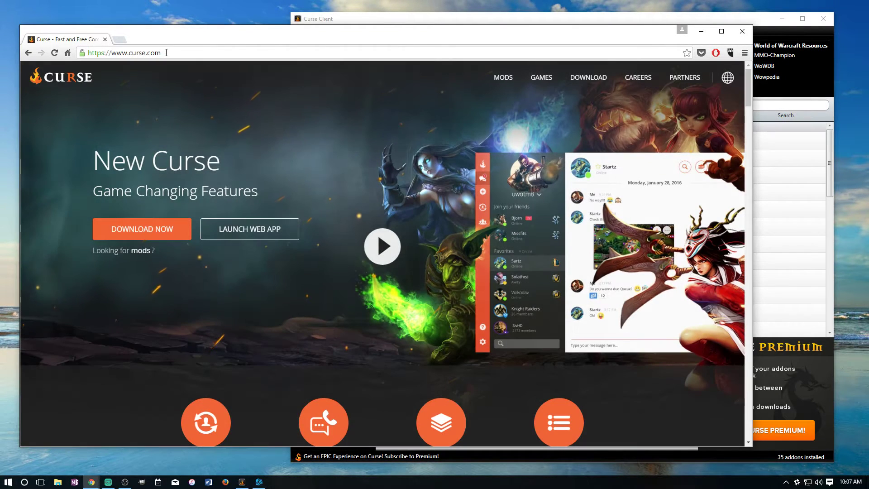
drag(256, 37, 255, 37)
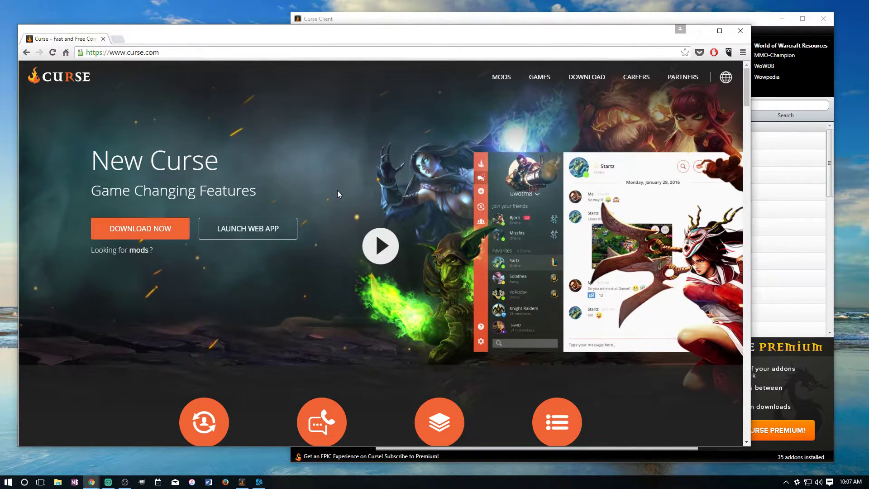
- Go through Download and Games > World of Warcraft, then open mods.curse.com/addons/wow in a new tab
click(592, 81)
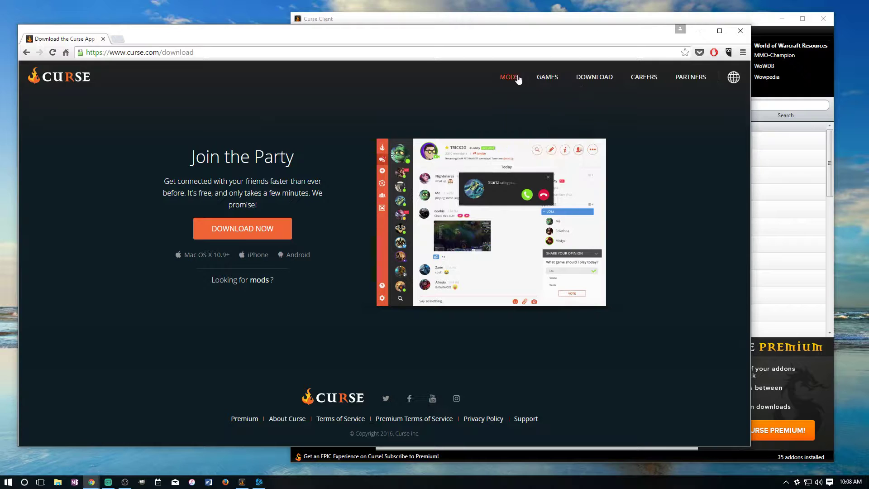
mouse_move(550, 78)
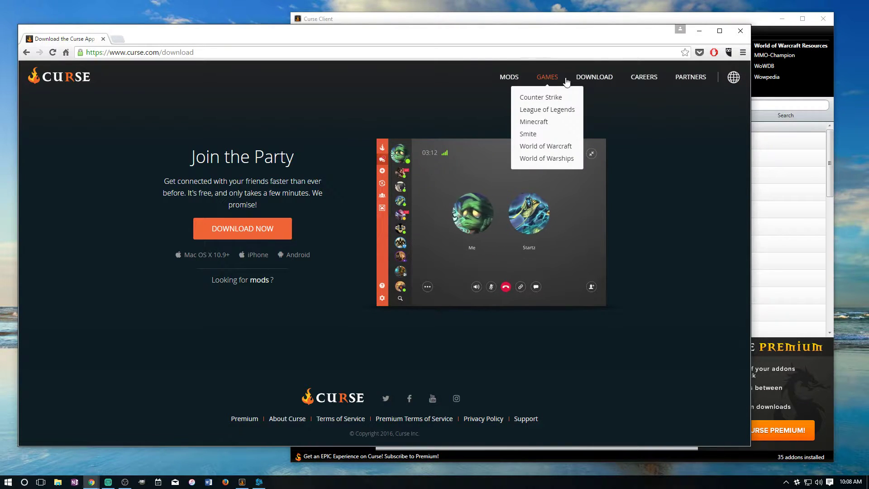
click(537, 149)
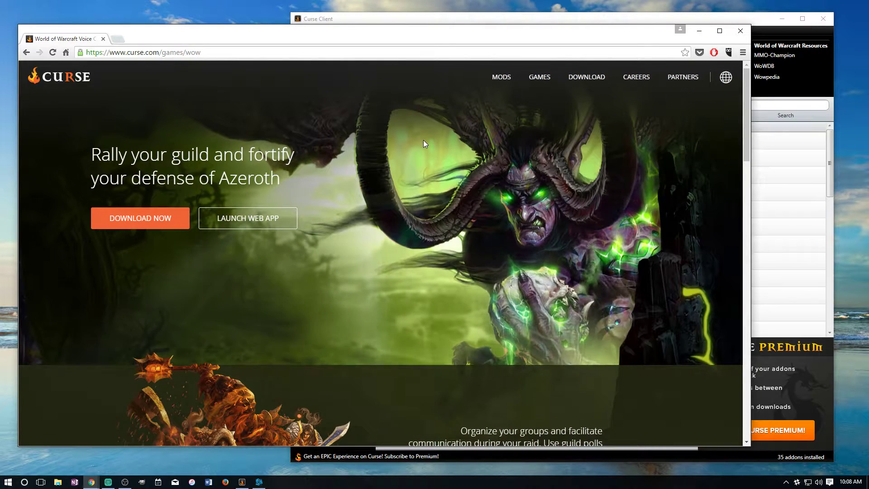
scroll(483, 183, down, 9)
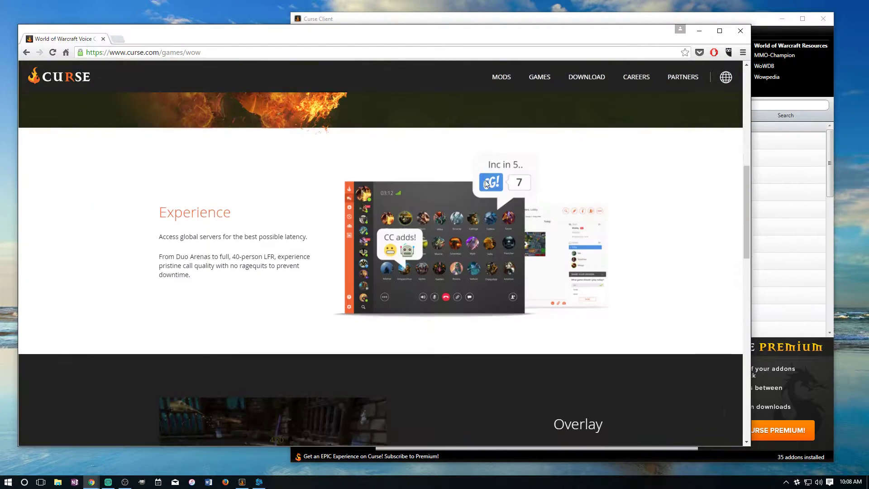
scroll(474, 231, down, 12)
scroll(452, 232, down, 3)
scroll(451, 230, down, 2)
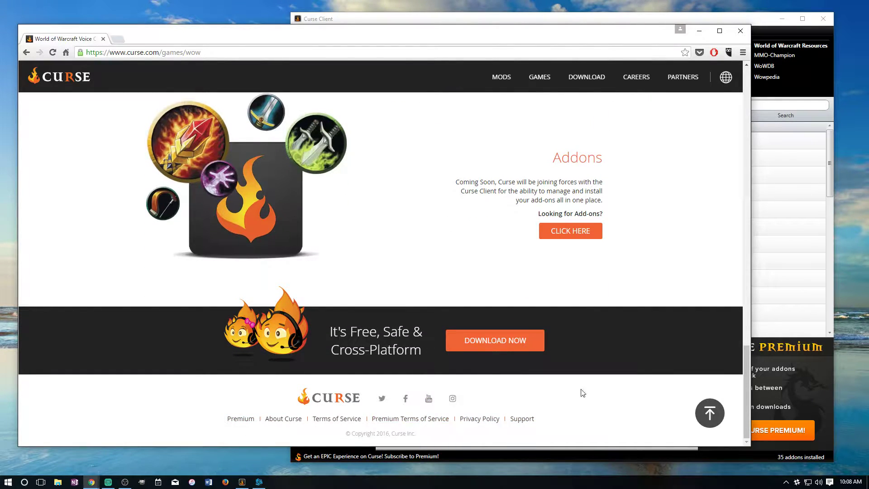
scroll(615, 370, up, 6)
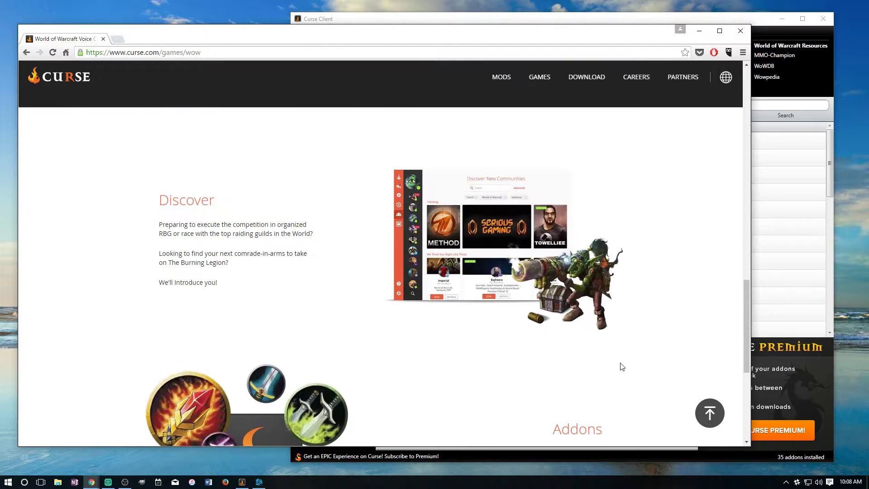
scroll(623, 361, down, 5)
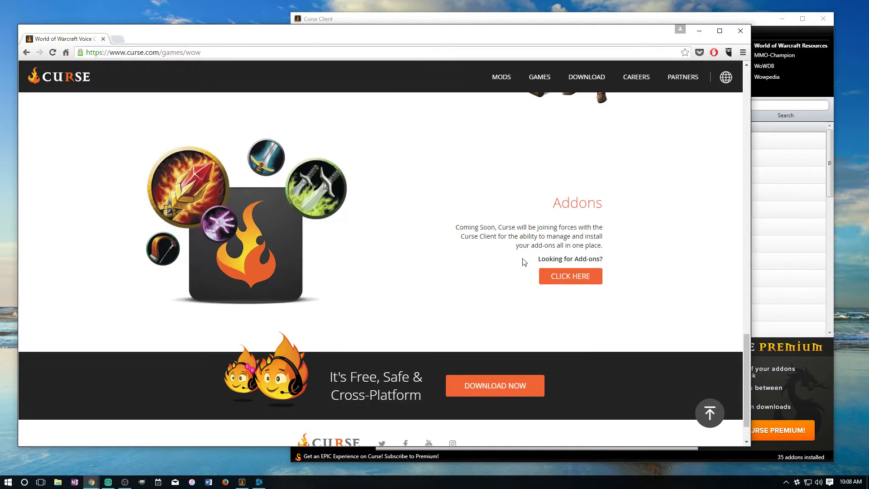
click(568, 277)
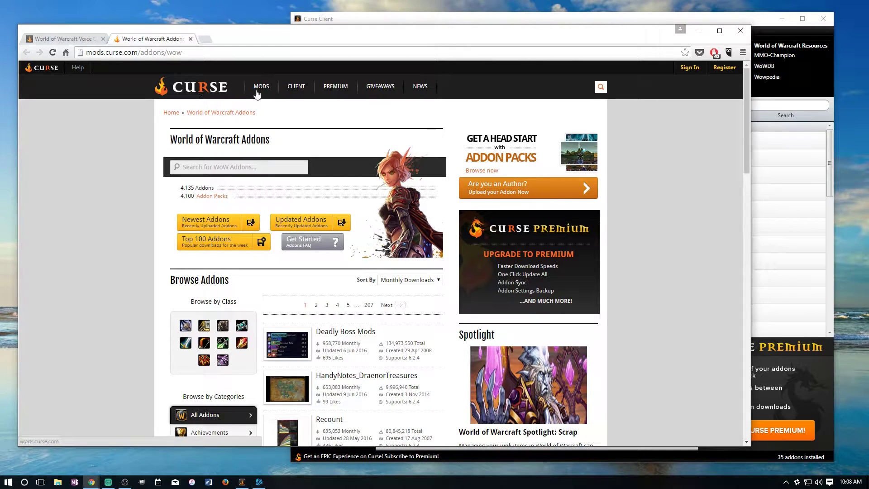
- Open the Curse Client page from the site header, glancing back at the previous tab
click(297, 87)
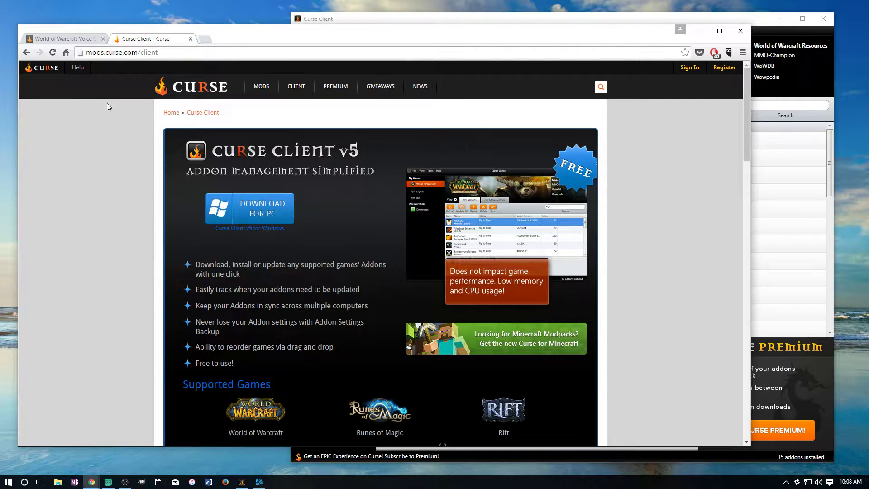
click(65, 36)
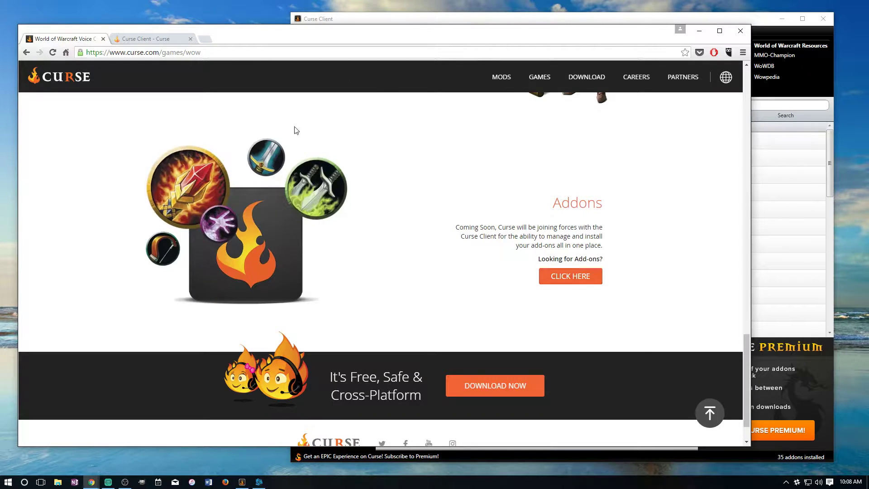
scroll(294, 130, down, 5)
scroll(295, 130, up, 10)
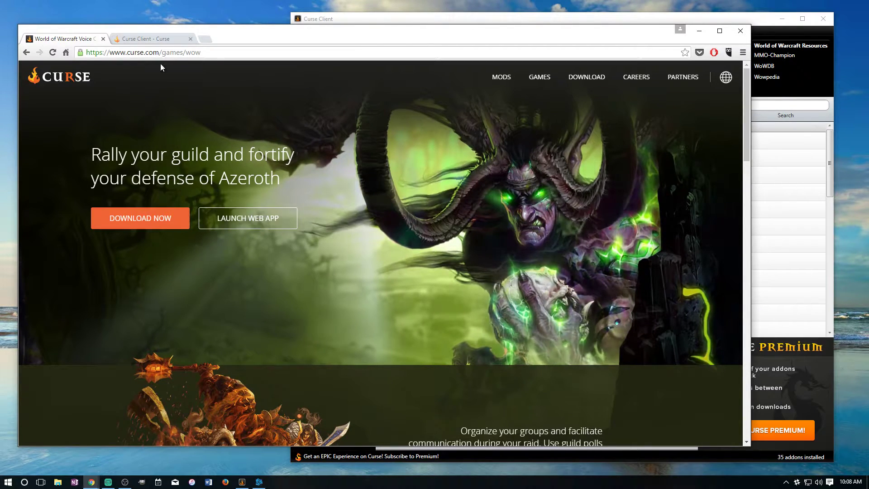
click(153, 38)
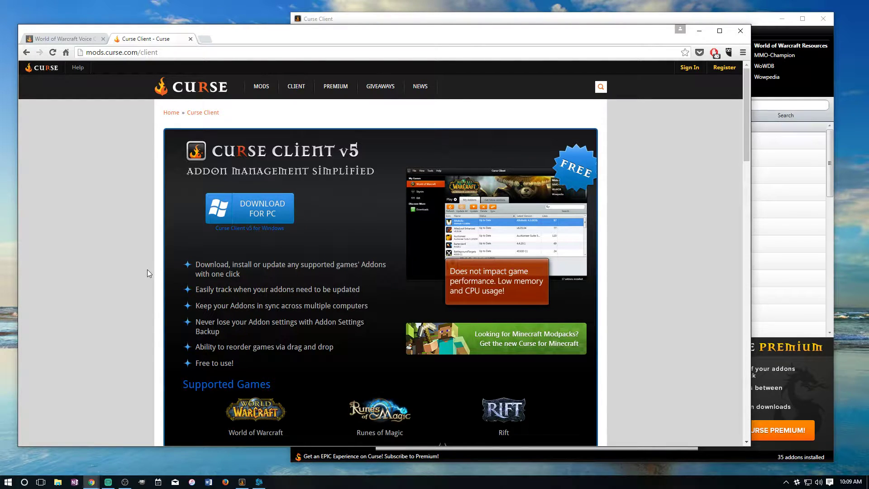
- Scroll through the Curse Client v5 page details and back to the top
scroll(148, 265, down, 6)
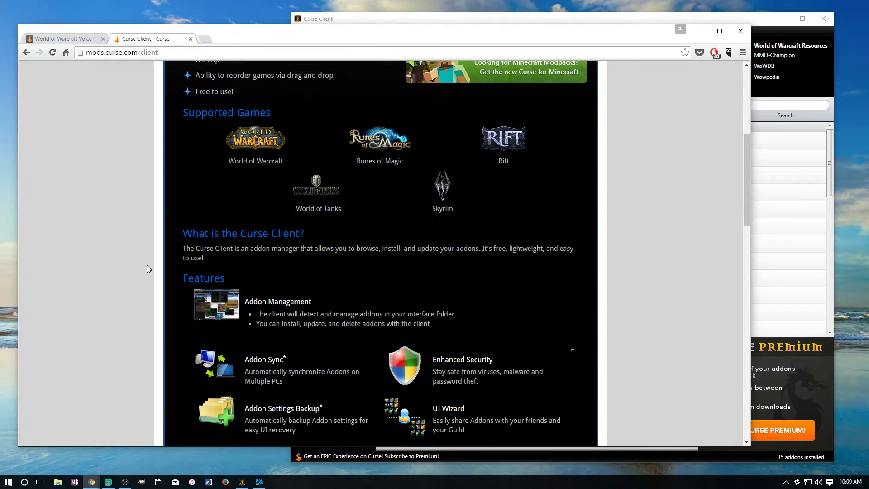
scroll(147, 265, down, 7)
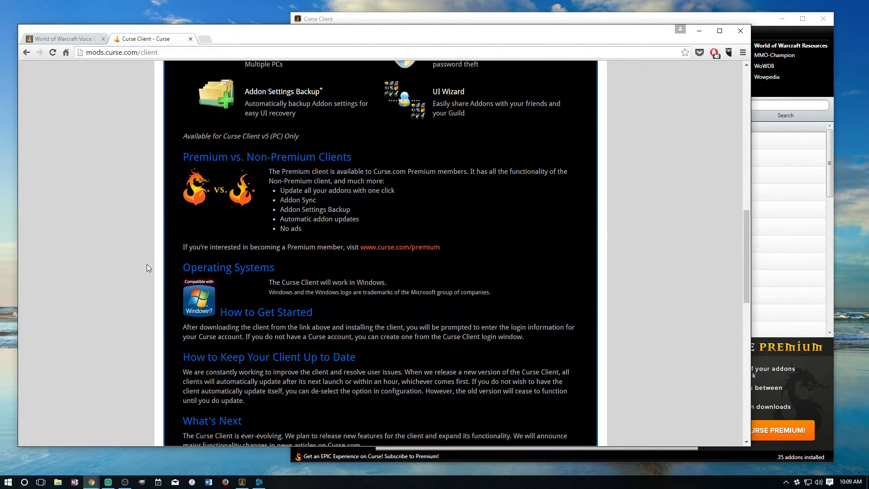
scroll(147, 264, down, 9)
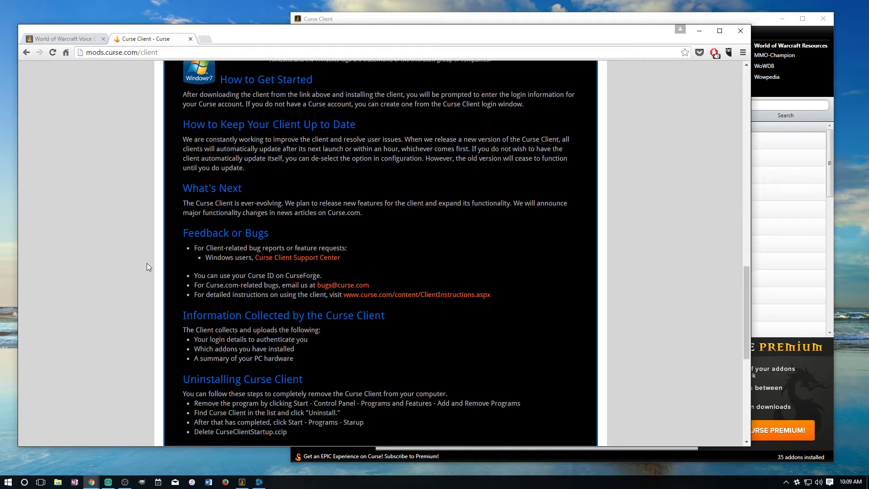
scroll(147, 264, down, 4)
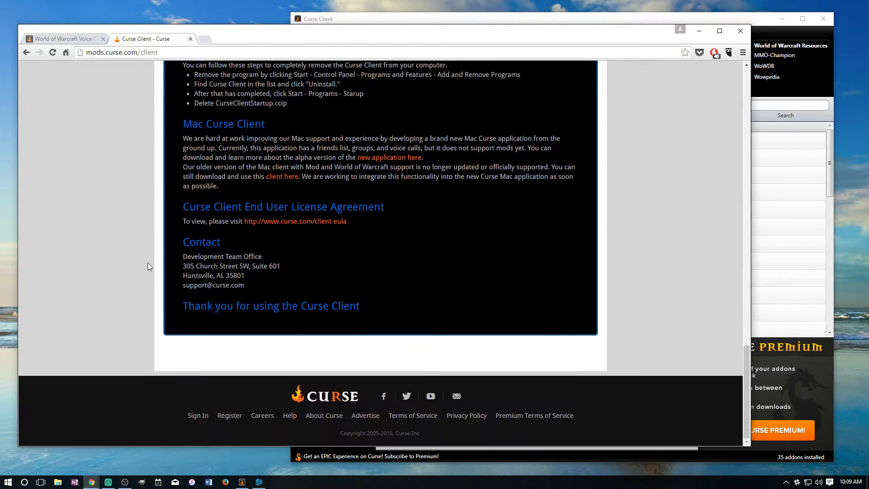
scroll(148, 262, up, 7)
scroll(148, 265, up, 15)
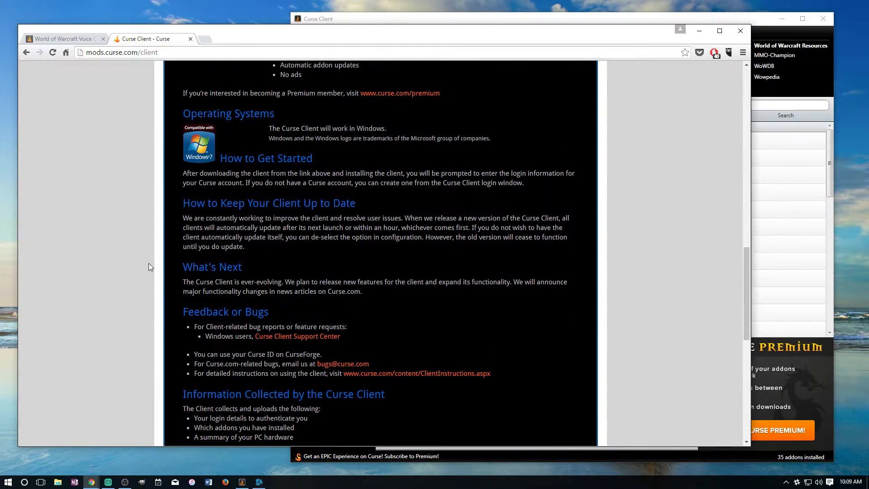
scroll(148, 260, up, 5)
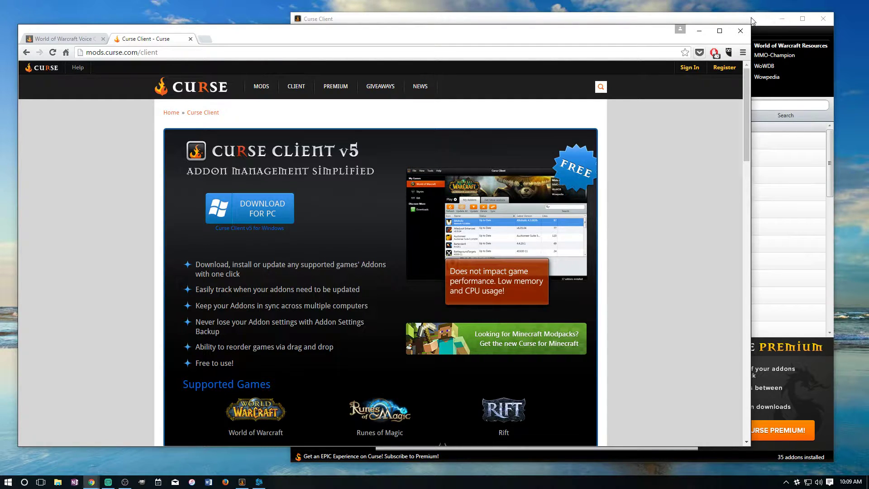
- Move the Curse Client window left and look over its File menu and installed addons
click(632, 19)
mouse_move(641, 22)
mouse_down()
mouse_move(484, 26)
mouse_move(521, 24)
mouse_move(513, 24)
mouse_up()
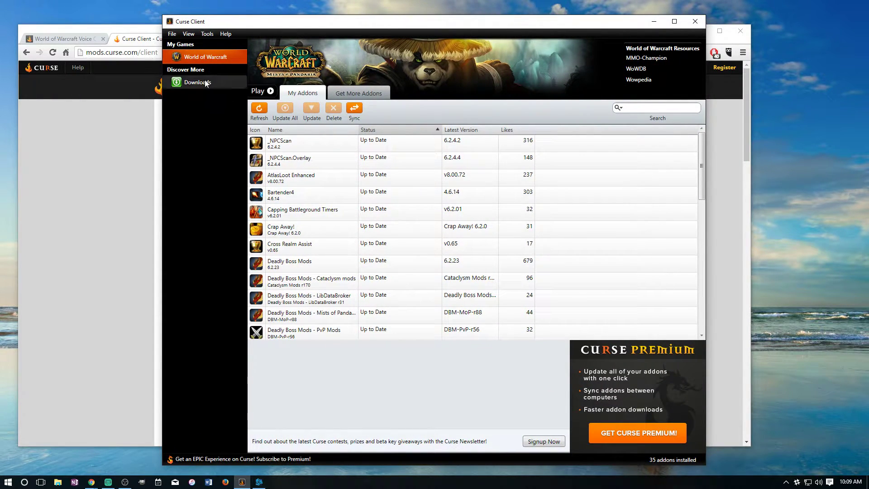
click(172, 35)
click(174, 35)
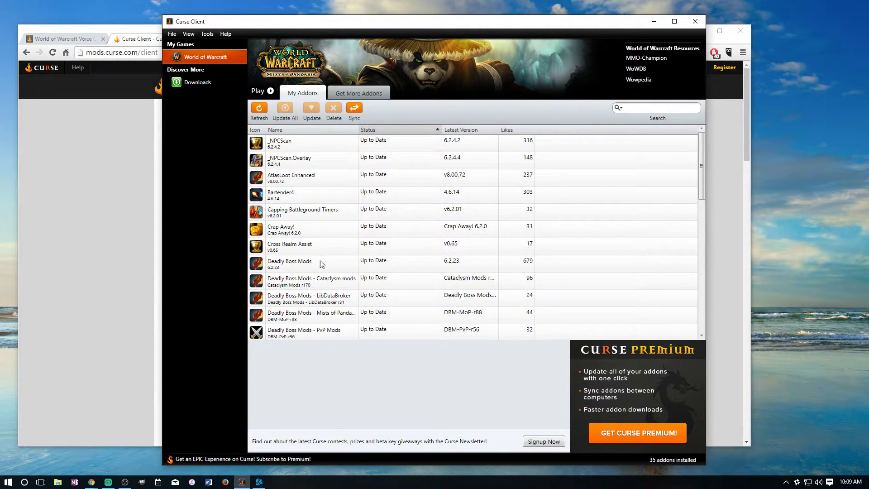
scroll(319, 259, down, 6)
scroll(315, 239, up, 5)
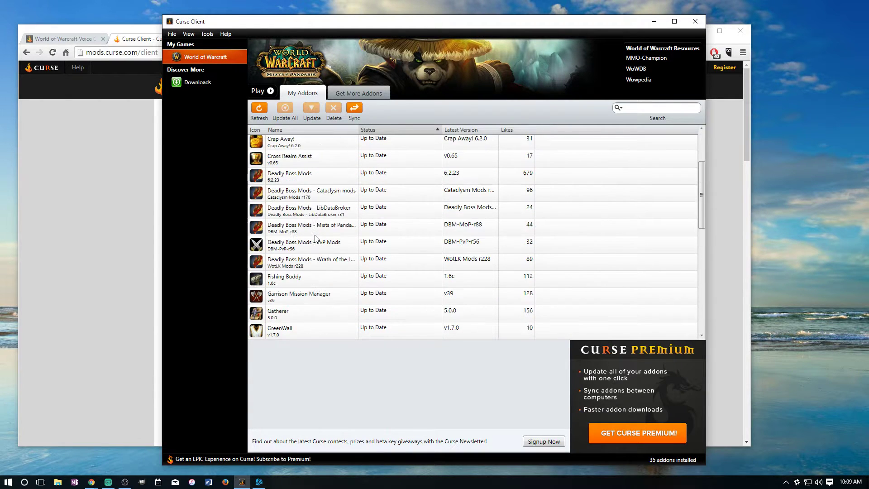
scroll(316, 238, up, 3)
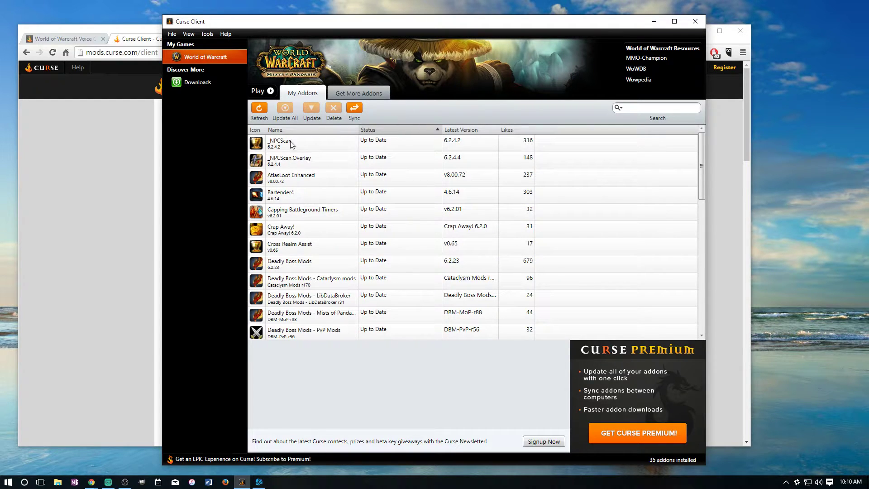
- Open the Get More Addons catalogue of 4,068 addons, then return to the Curse website
scroll(364, 212, down, 5)
scroll(364, 212, down, 3)
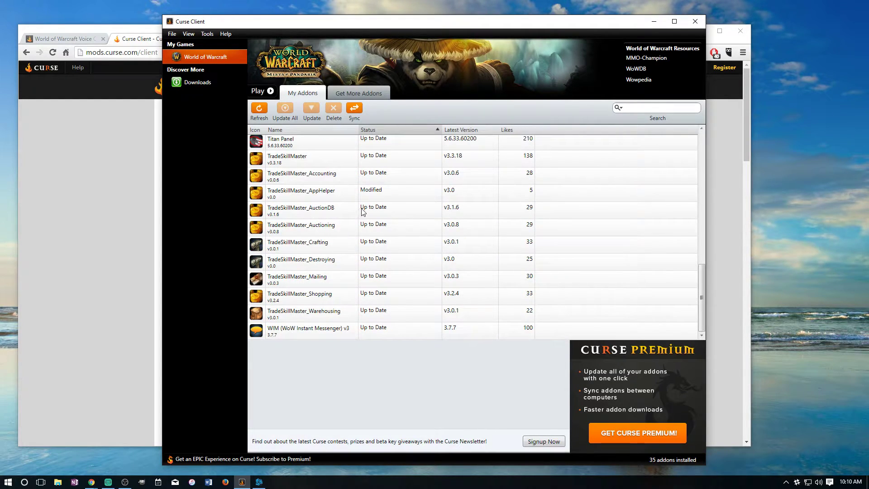
scroll(363, 212, up, 8)
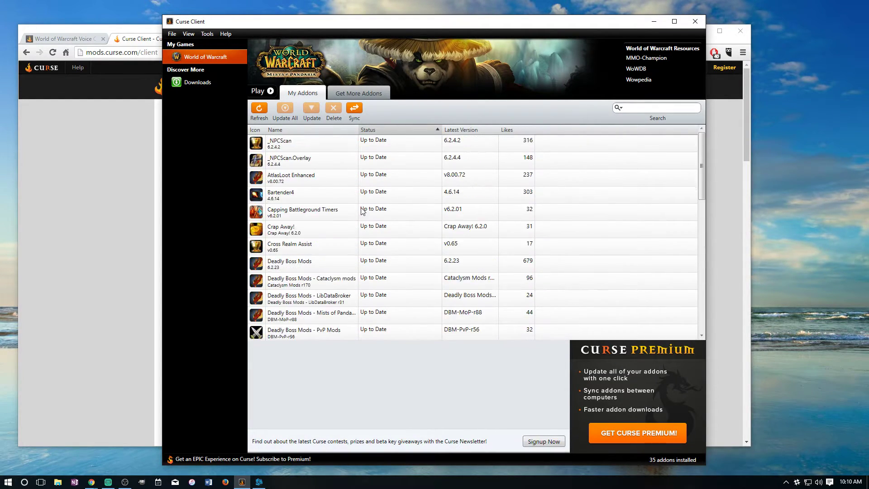
click(364, 95)
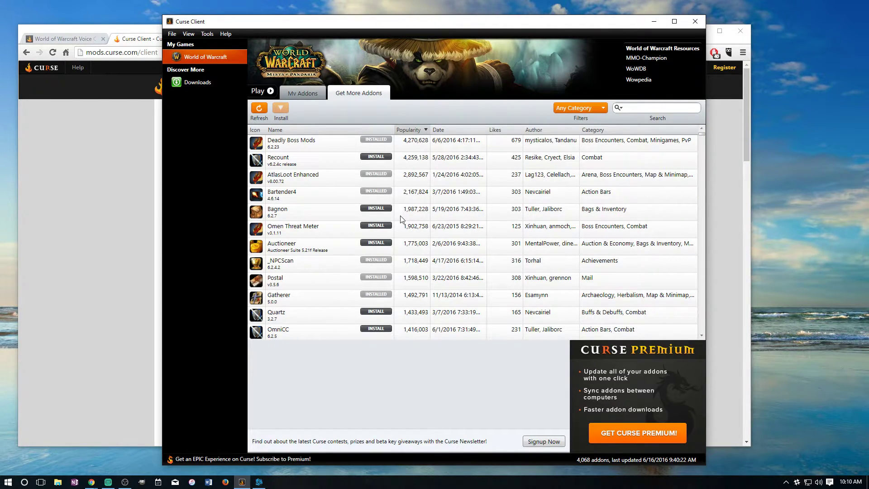
click(148, 191)
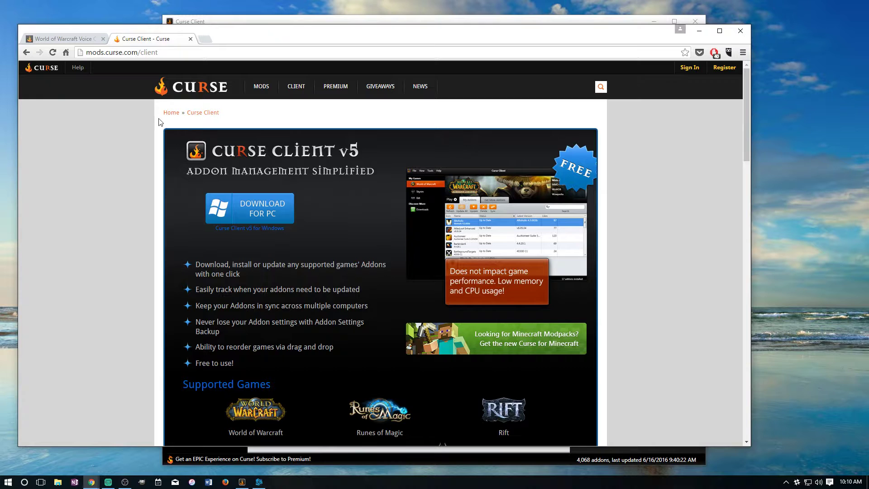
- Open the World of Warcraft addons listing from the Curse home page
click(172, 113)
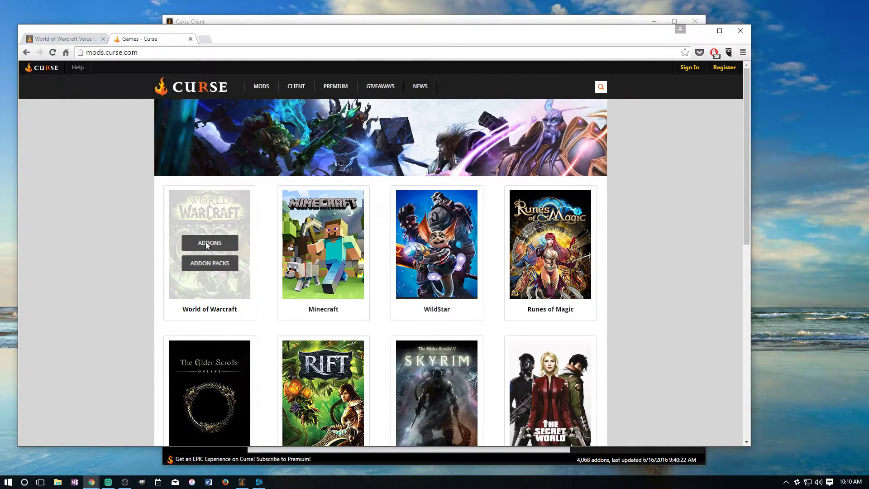
click(207, 245)
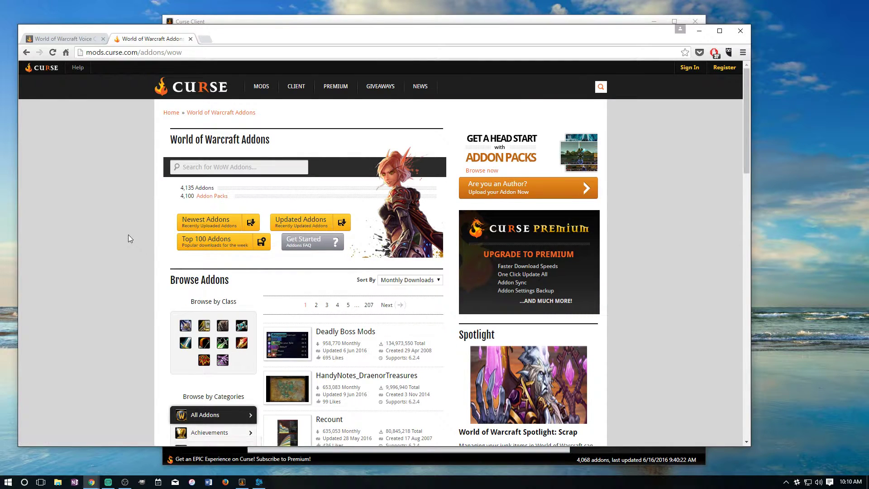
scroll(128, 235, down, 4)
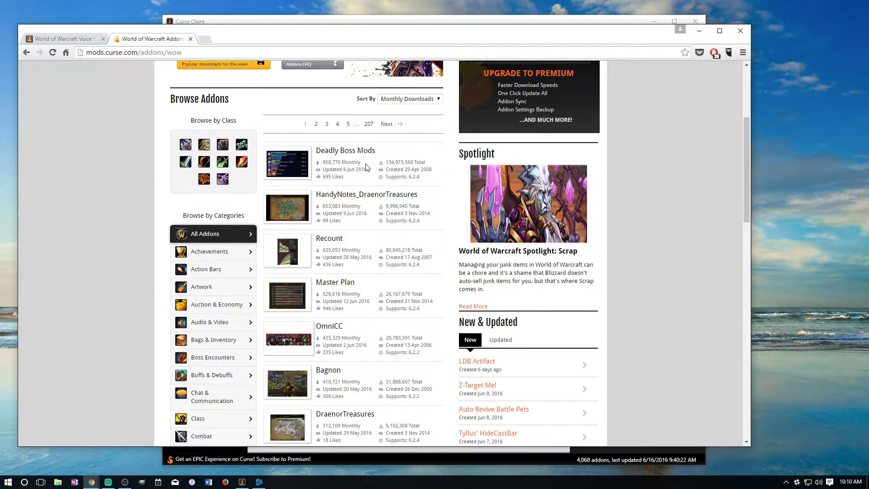
- Highlight Deadly Boss Mods' 958,770 monthly downloads, 2008 creation year and Jun 2016 update date
drag(362, 163, 321, 167)
scroll(358, 250, down, 5)
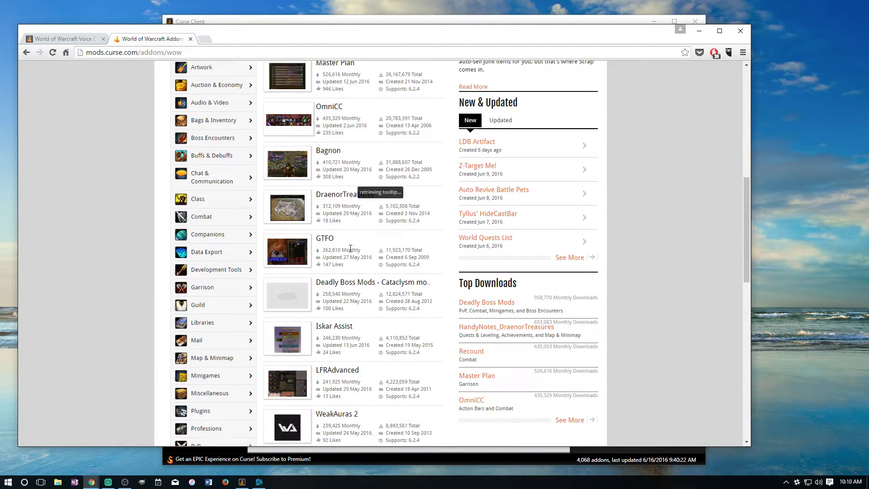
scroll(357, 251, down, 8)
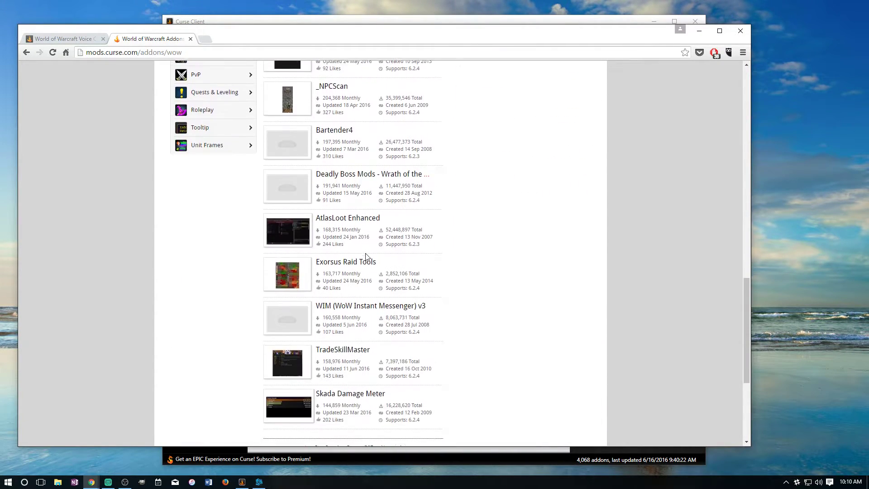
scroll(367, 256, down, 4)
scroll(367, 256, up, 10)
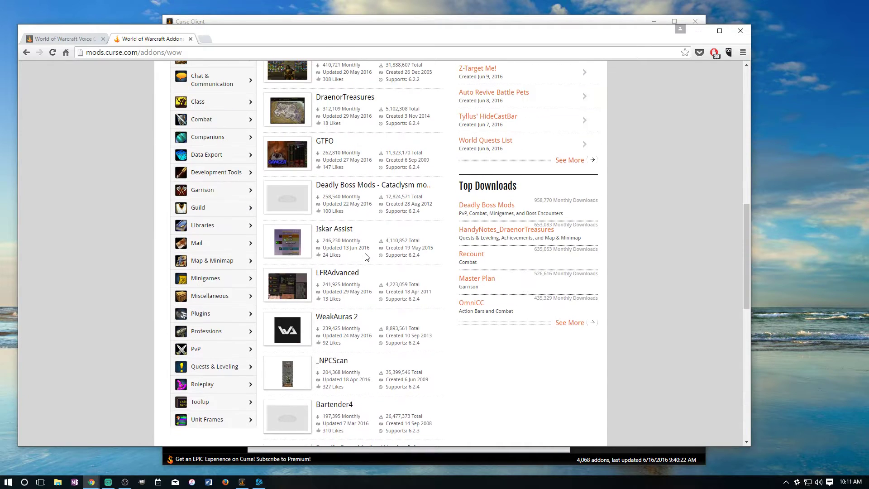
scroll(367, 256, up, 3)
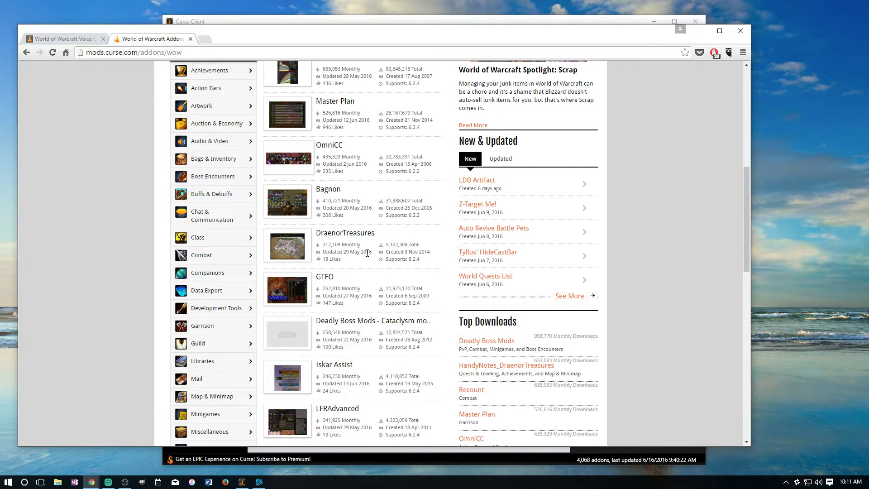
scroll(366, 253, up, 6)
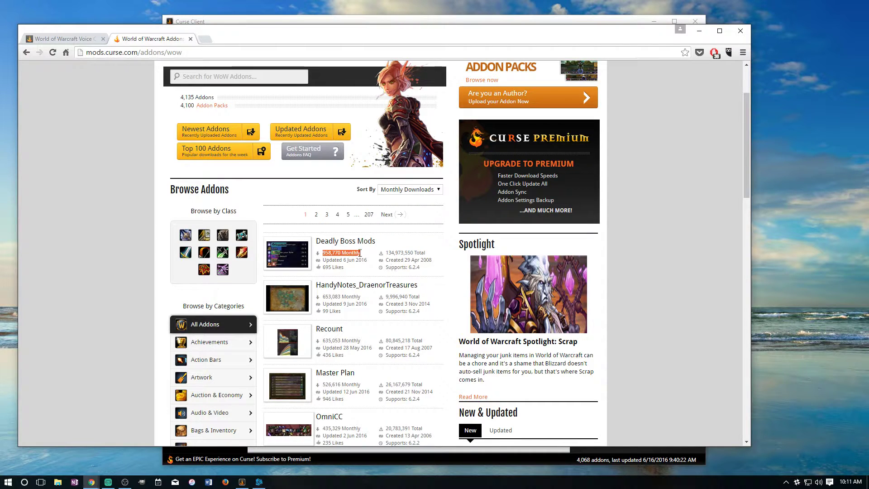
drag(439, 262, 391, 259)
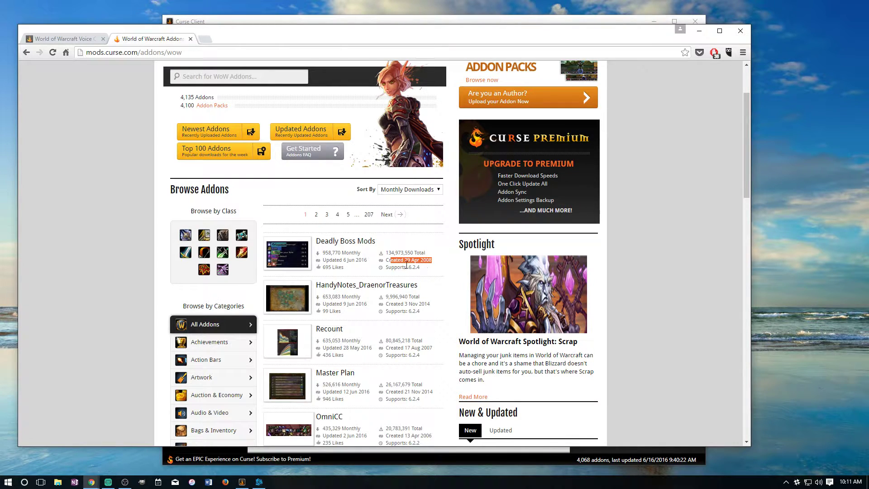
drag(367, 260, 351, 261)
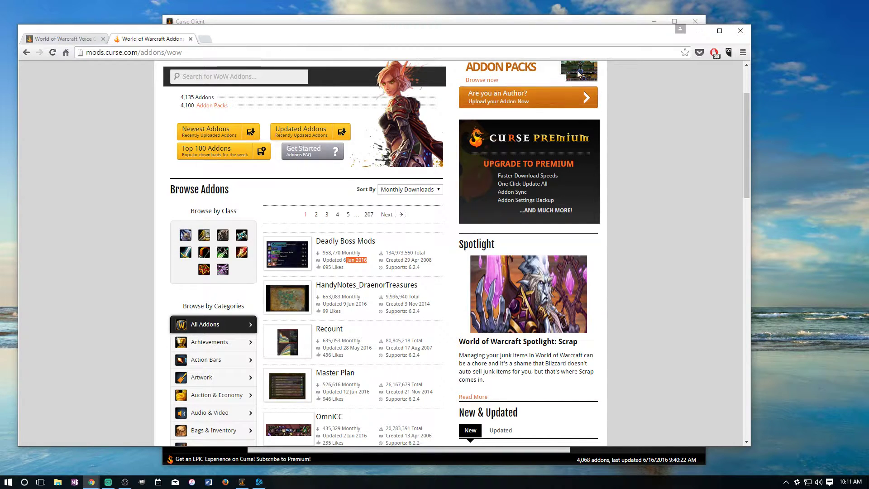
mouse_move(554, 36)
mouse_down()
mouse_move(569, 35)
mouse_move(569, 55)
mouse_up()
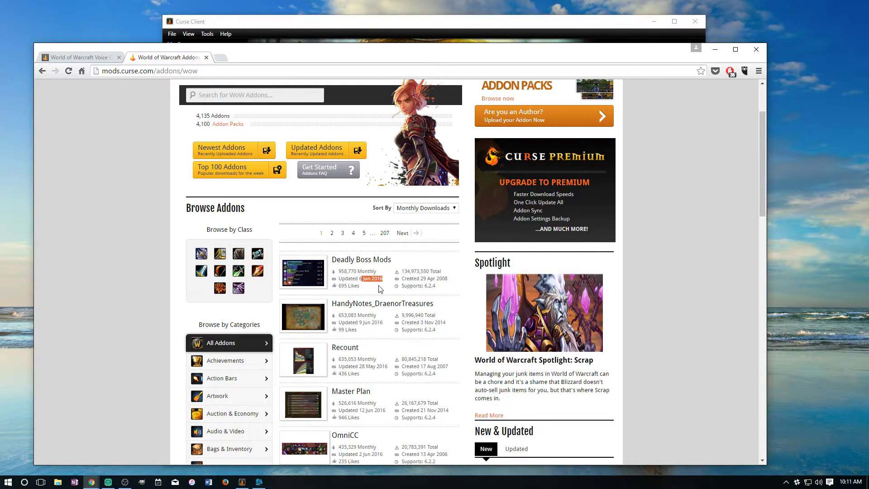
click(457, 24)
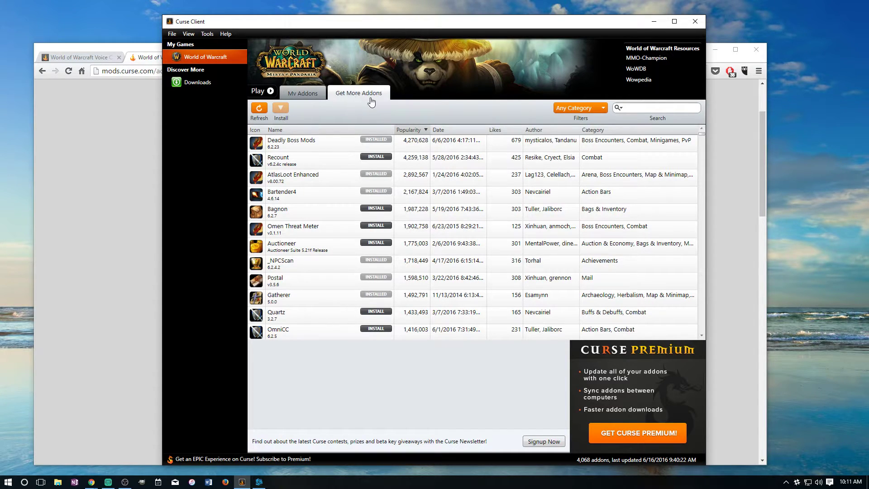
scroll(335, 172, down, 20)
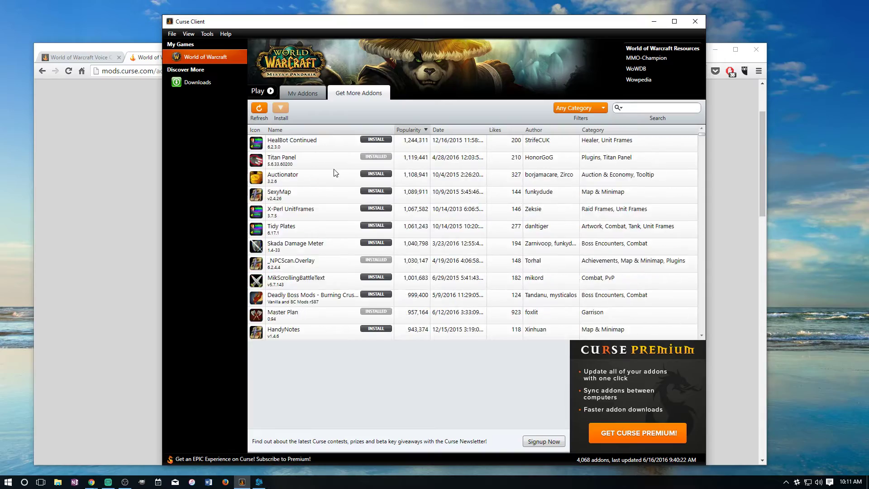
scroll(339, 176, down, 1)
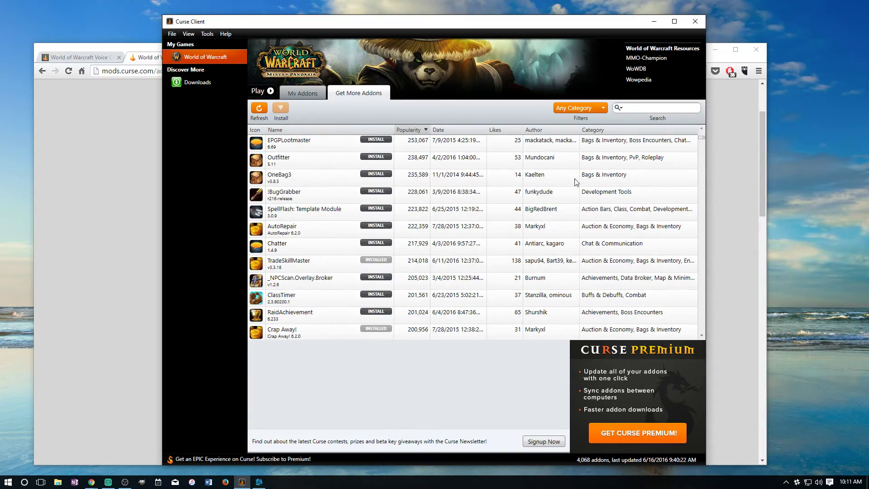
mouse_move(702, 142)
mouse_down()
mouse_move(700, 291)
mouse_move(706, 122)
mouse_up()
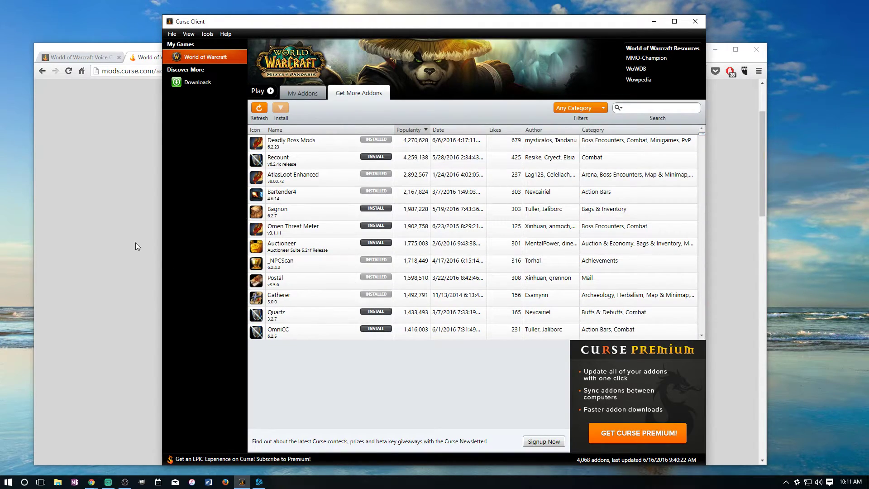
click(111, 225)
scroll(332, 284, down, 5)
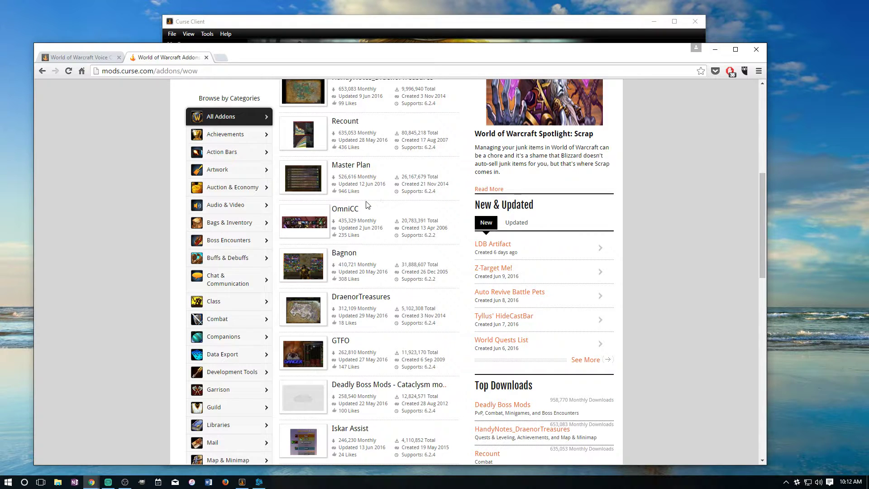
- Install Recount v6.2.4c from the Get More Addons catalogue
click(389, 26)
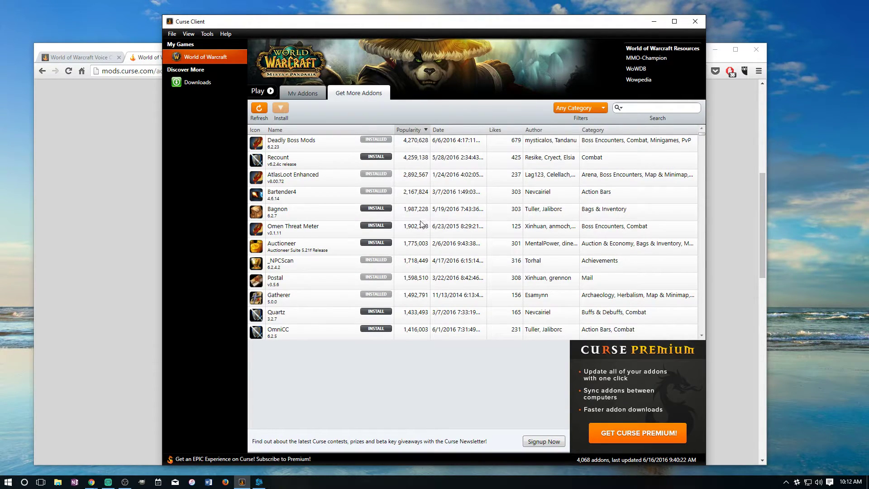
click(335, 160)
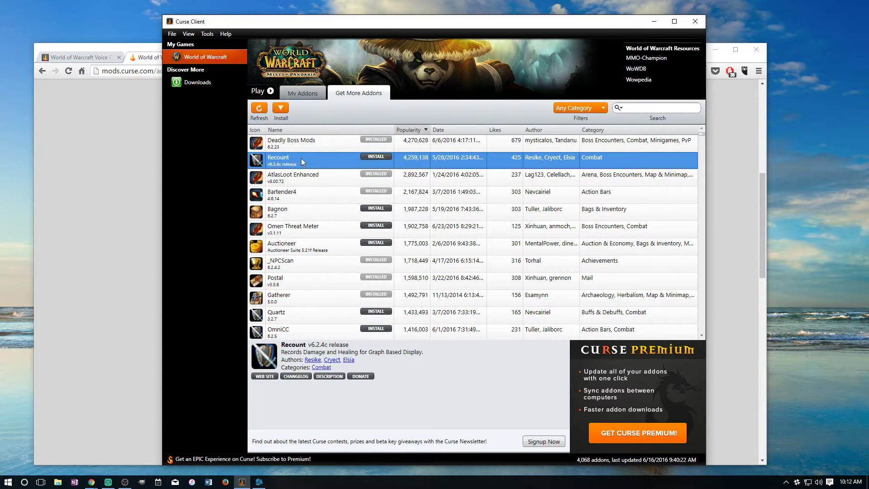
click(374, 155)
click(305, 93)
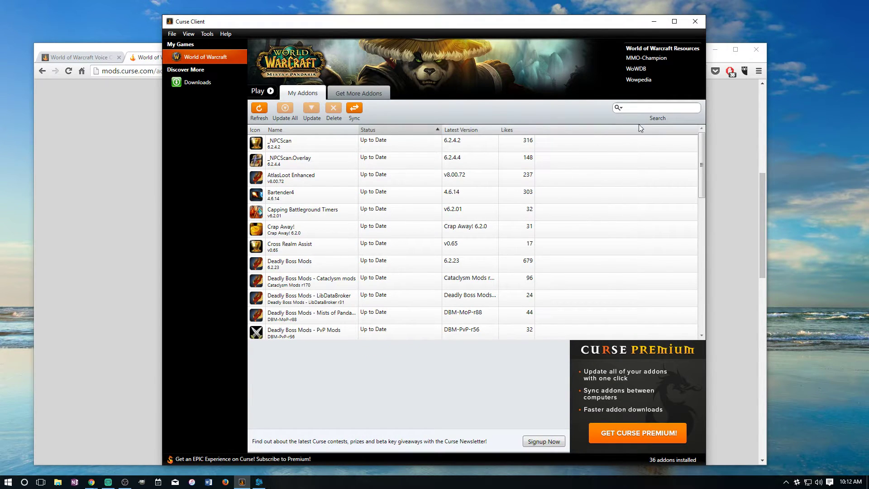
text(re)
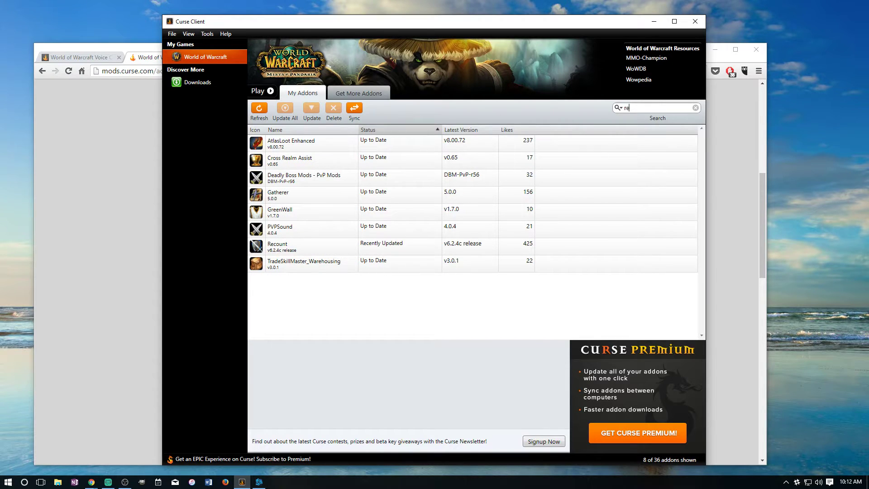
click(296, 243)
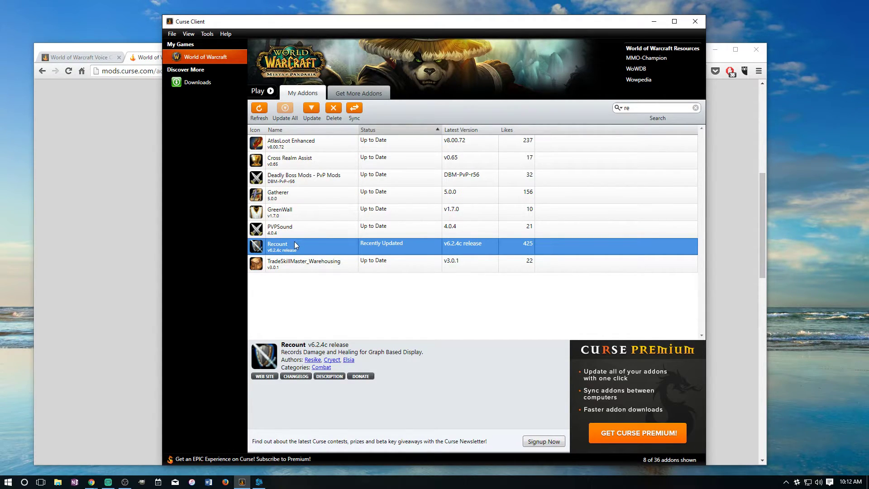
click(369, 93)
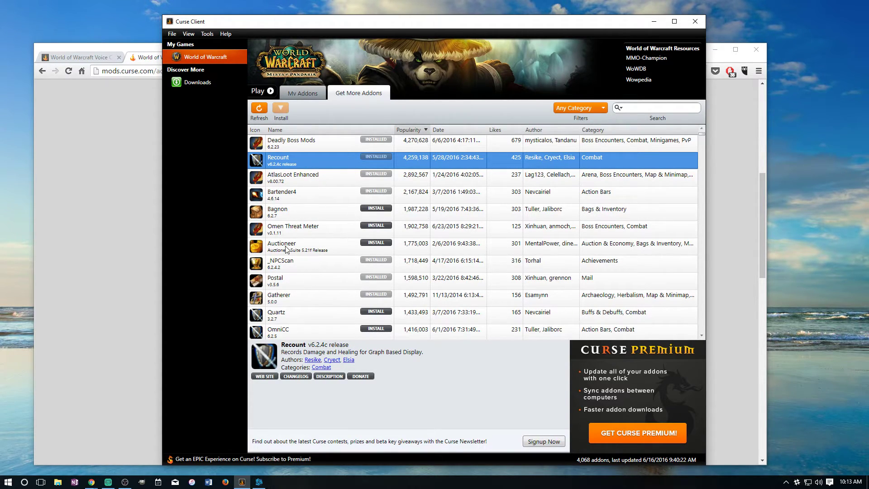
- Show the details of Omen Threat Meter v3.1.11 in the catalogue
click(290, 231)
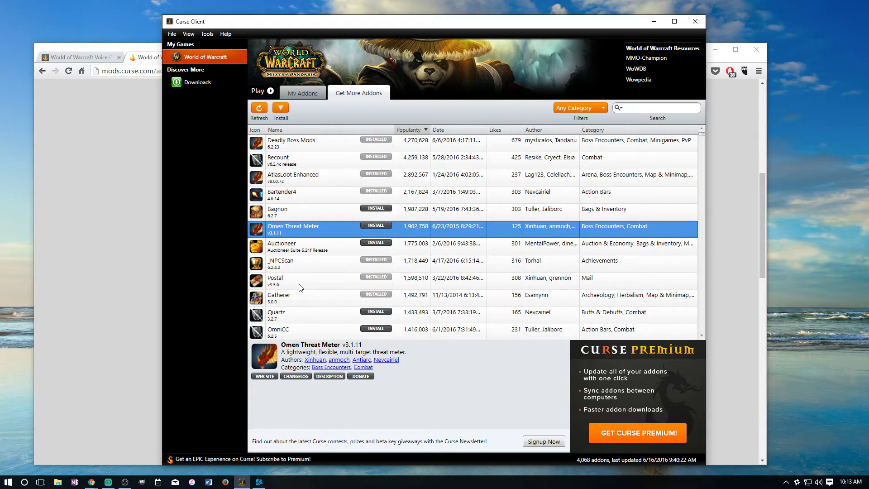
- Open the Auction & Economy category from Browse by Categories on Curse.com
click(105, 177)
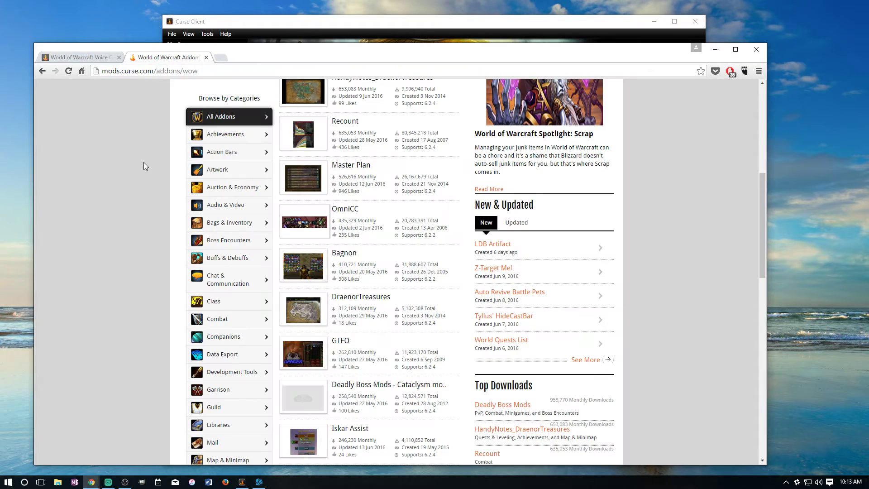
scroll(317, 281, up, 6)
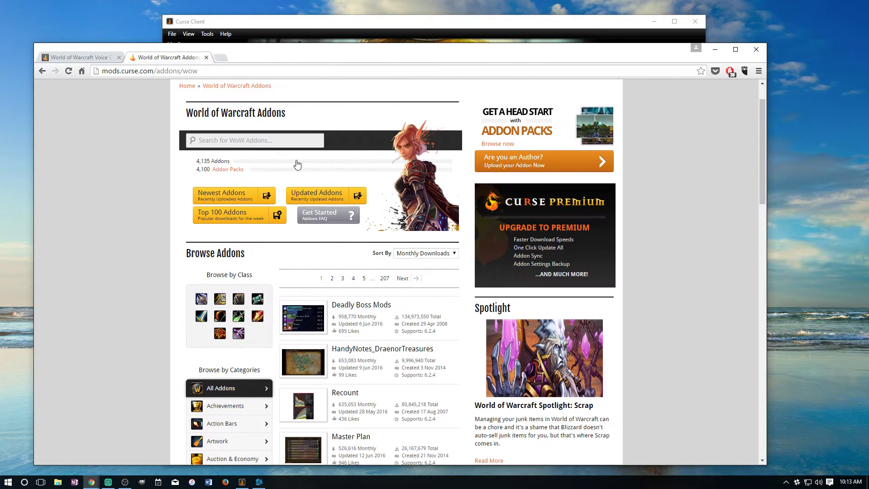
scroll(274, 317, down, 5)
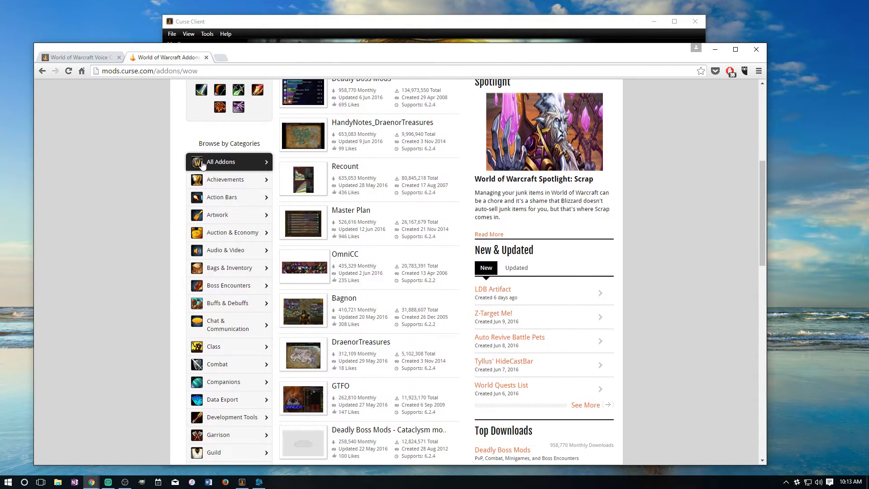
drag(261, 144, 220, 141)
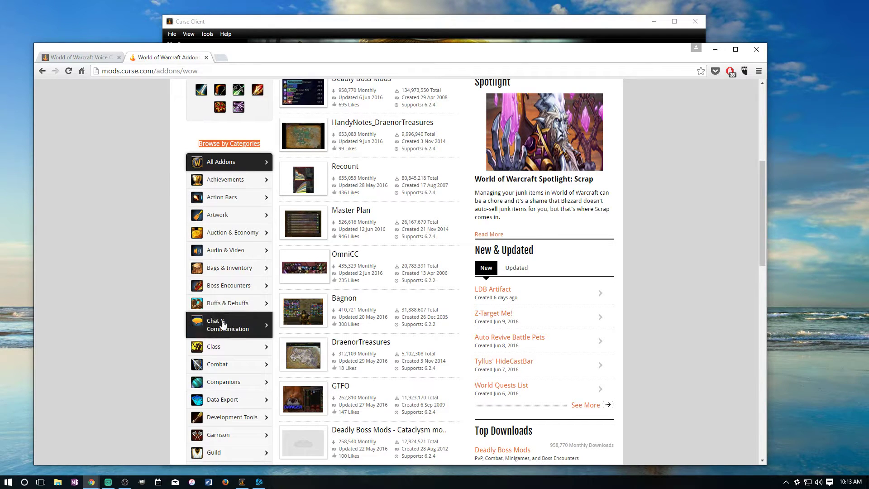
click(206, 233)
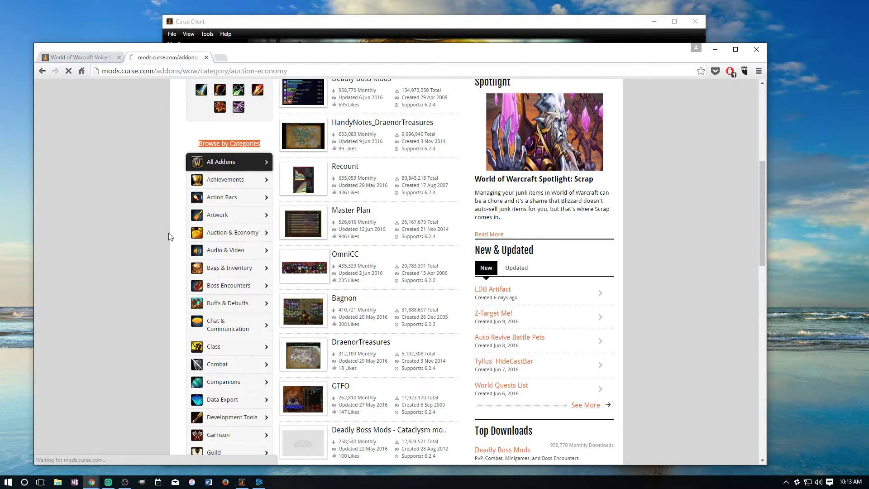
scroll(168, 279, down, 2)
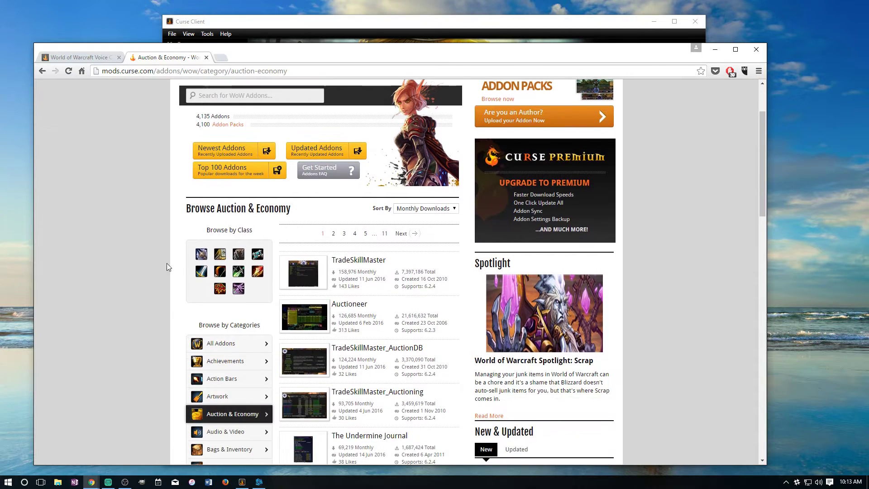
scroll(142, 279, down, 2)
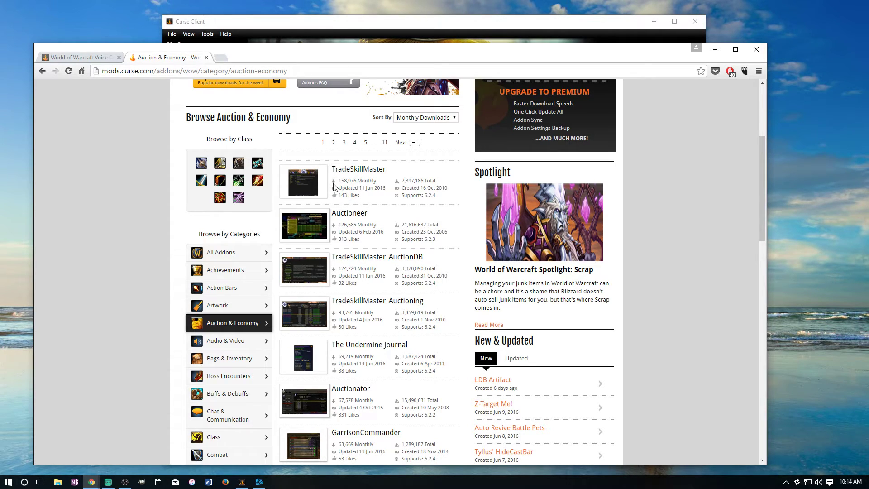
- Highlight the creation and last-updated dates of Auctioneer and TradeSkillMaster
mouse_move(361, 211)
drag(449, 232, 427, 232)
drag(448, 188, 436, 188)
drag(386, 188, 365, 190)
drag(384, 232, 363, 232)
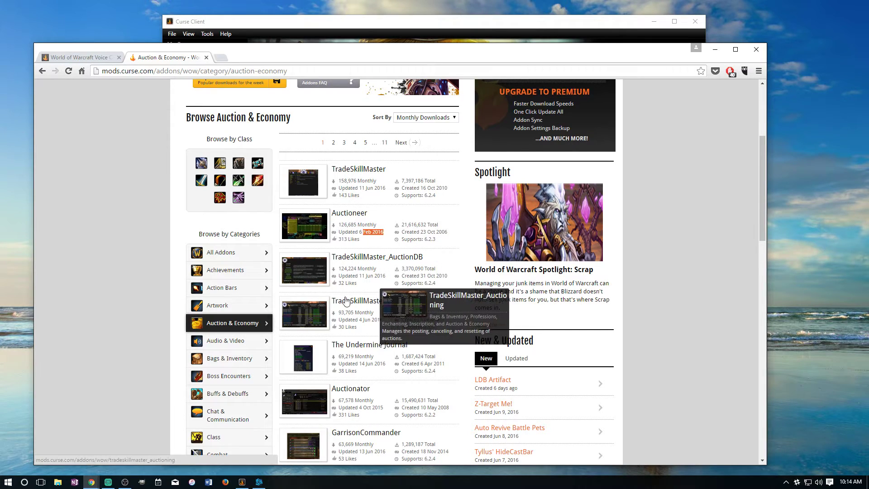
click(137, 268)
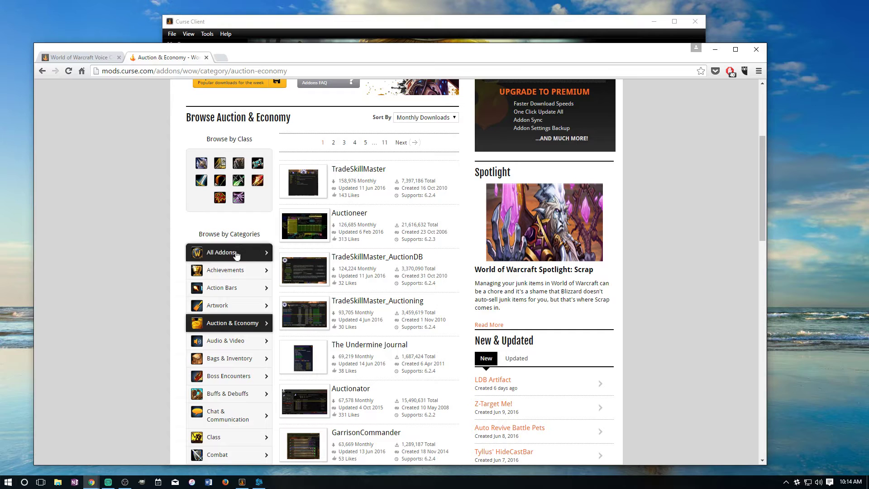
scroll(163, 321, down, 1)
scroll(164, 325, down, 3)
scroll(195, 366, down, 4)
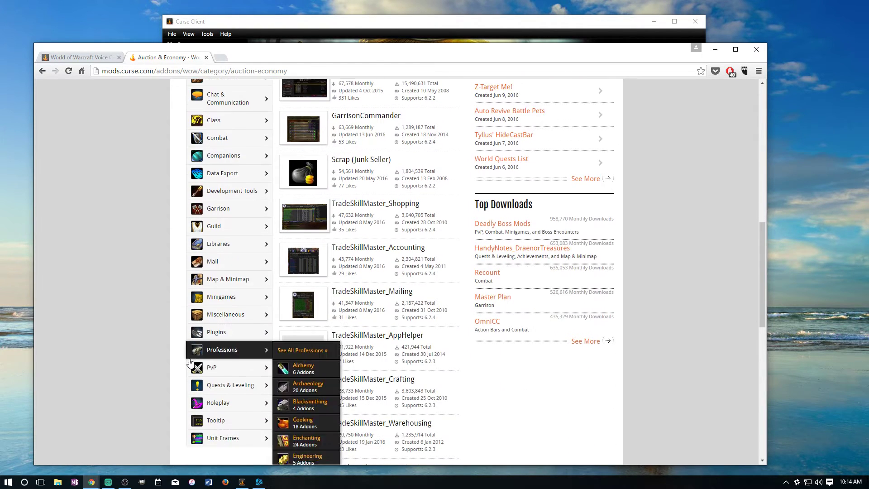
click(314, 25)
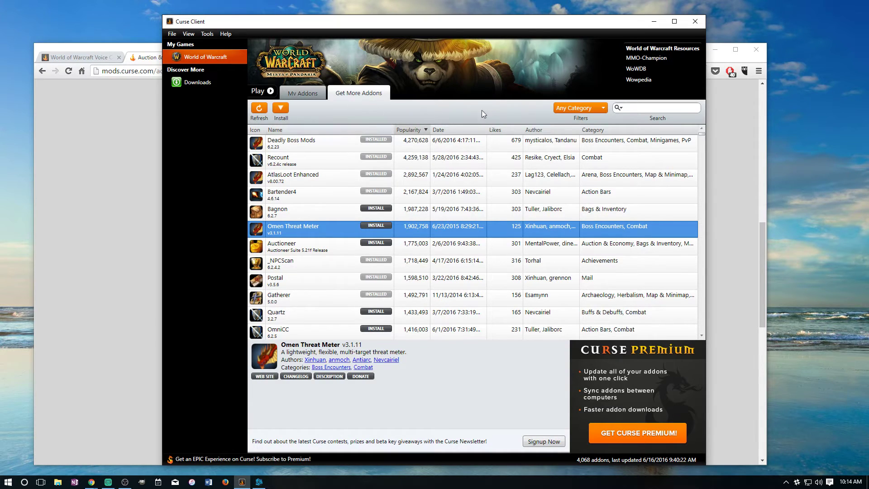
- Filter the available addons to the Druid category (67 addons)
click(571, 107)
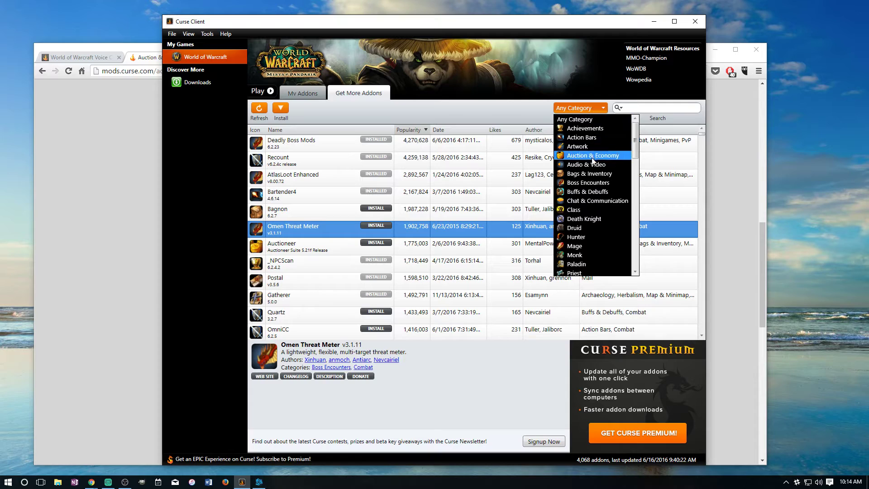
scroll(587, 213, down, 2)
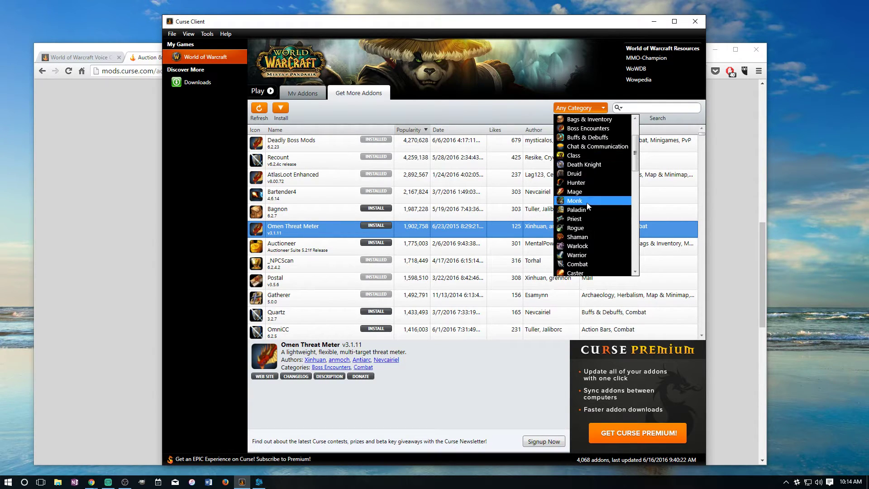
click(585, 174)
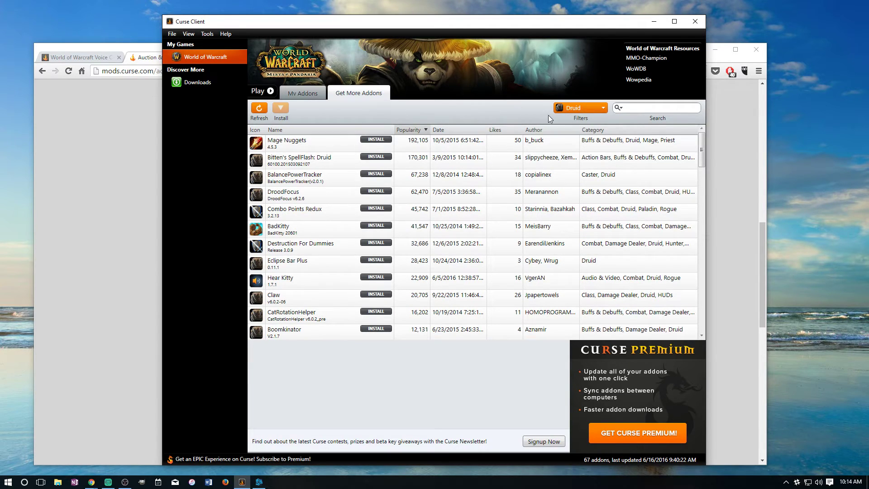
click(587, 107)
click(583, 120)
- Show the details of Nice Puppy 1.0 at the bottom of the list
scroll(348, 213, down, 1)
scroll(348, 213, down, 17)
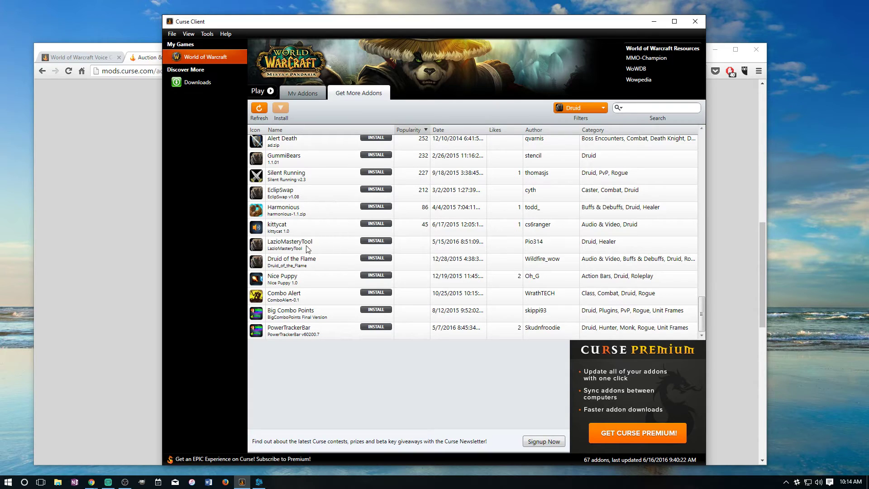
click(308, 282)
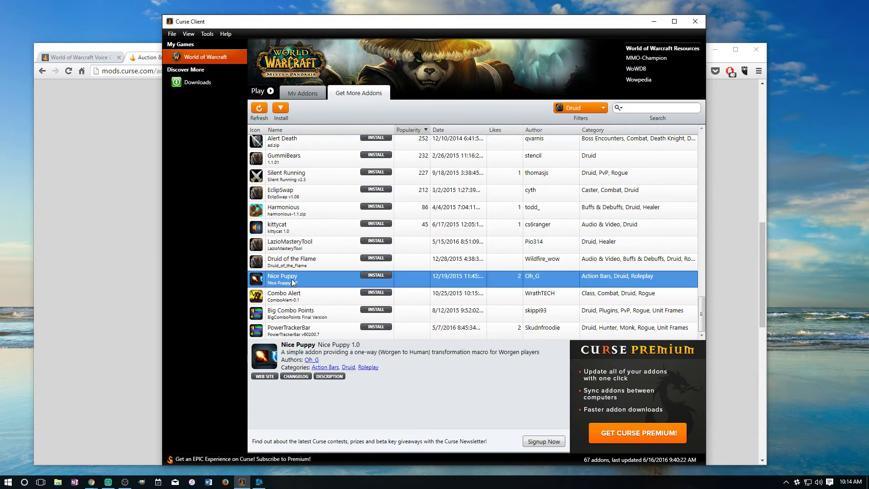
click(263, 378)
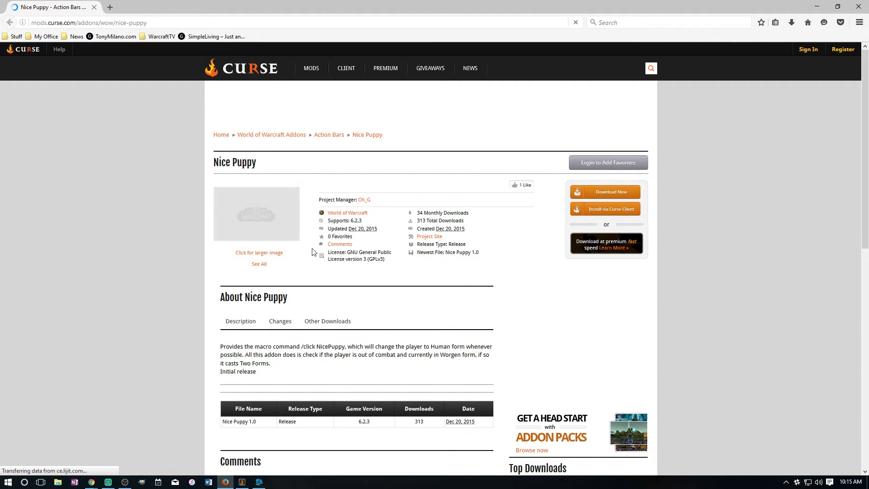
scroll(369, 216, down, 2)
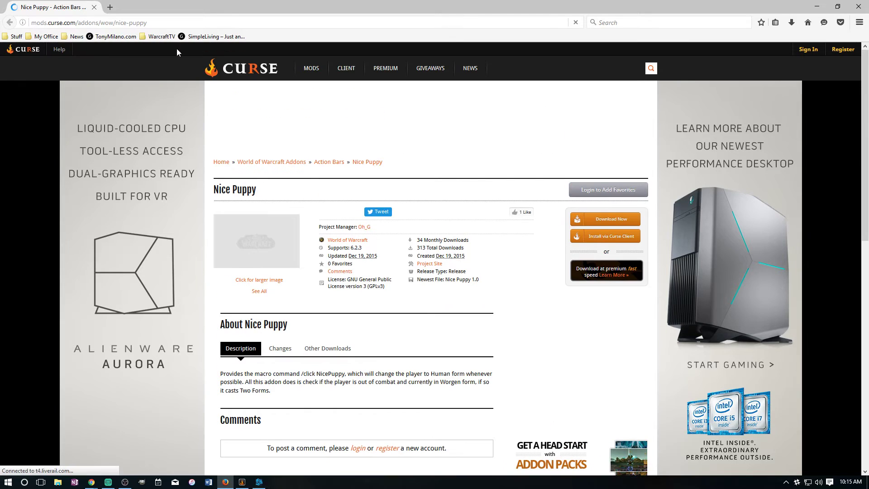
click(862, 8)
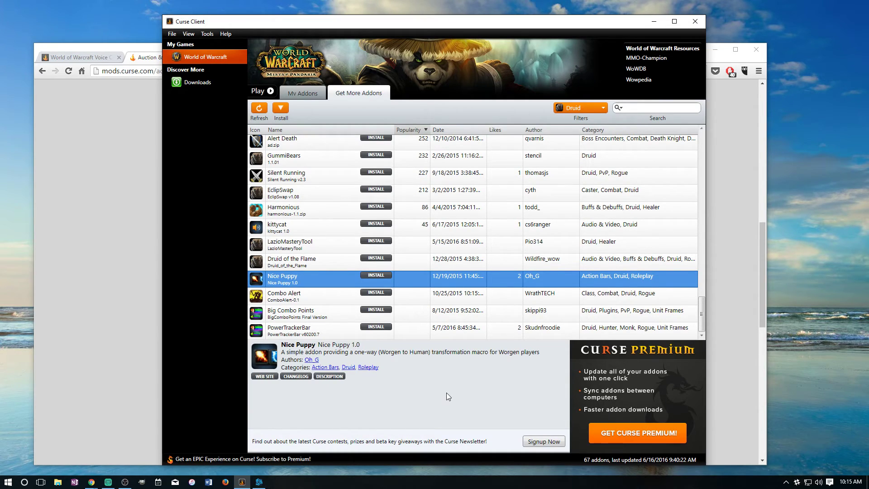
scroll(348, 260, up, 10)
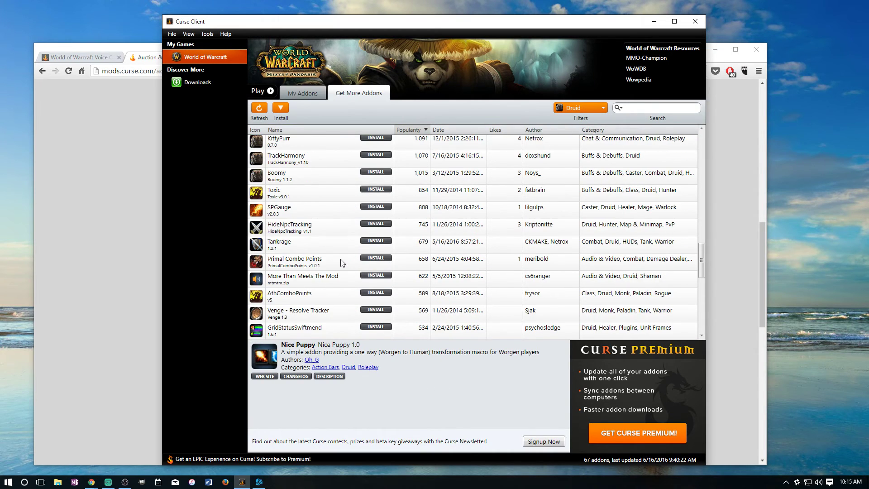
click(304, 99)
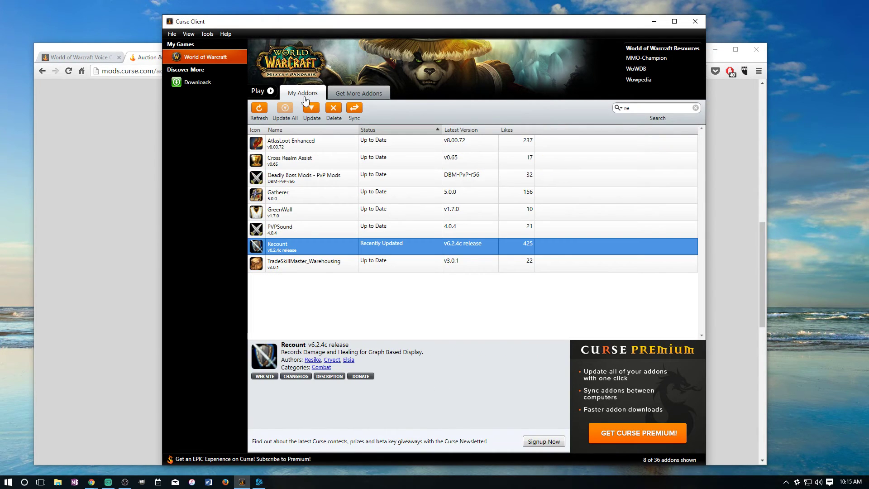
click(368, 97)
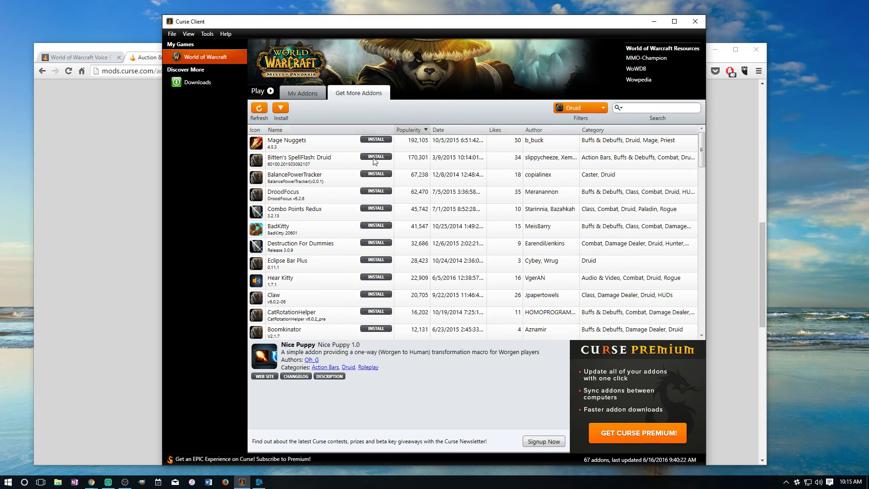
click(308, 96)
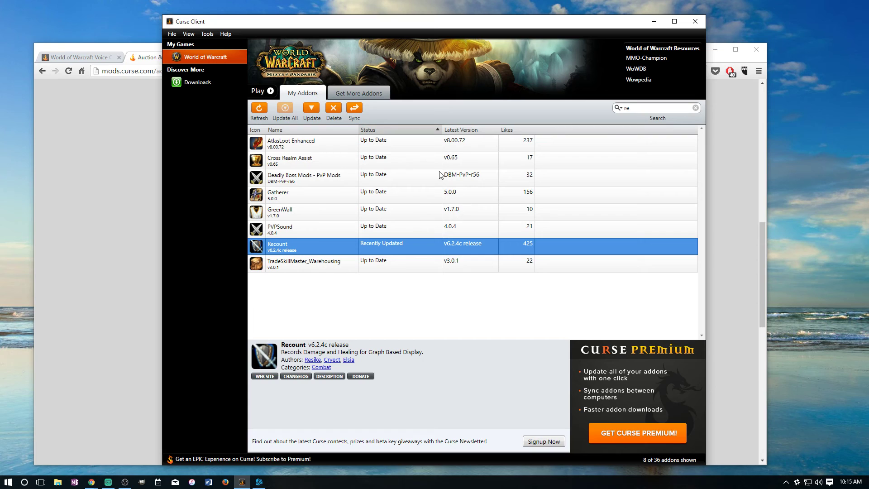
click(353, 101)
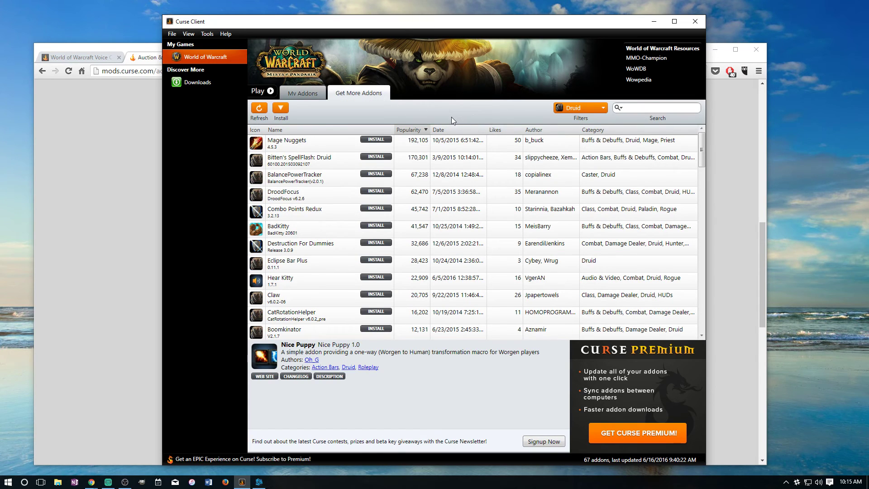